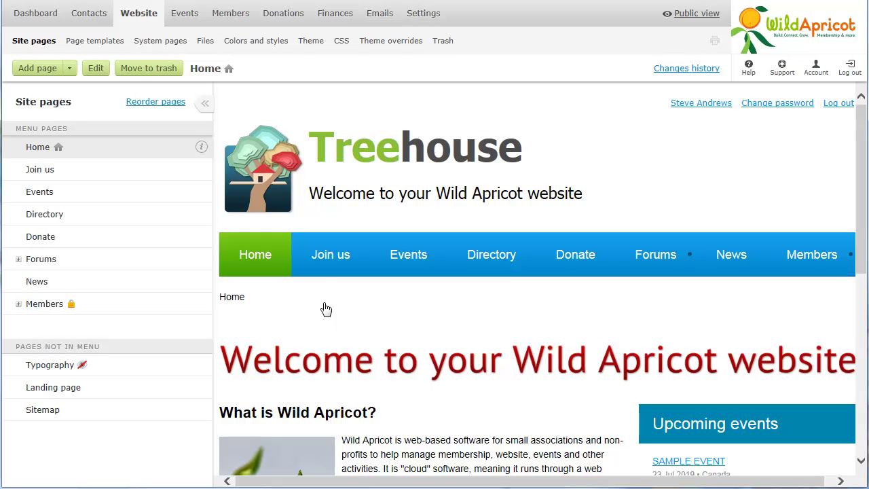
Browse the theme gallery and select the White space Black&White theme
{"action": "left_click", "coordinate": [311, 42]}
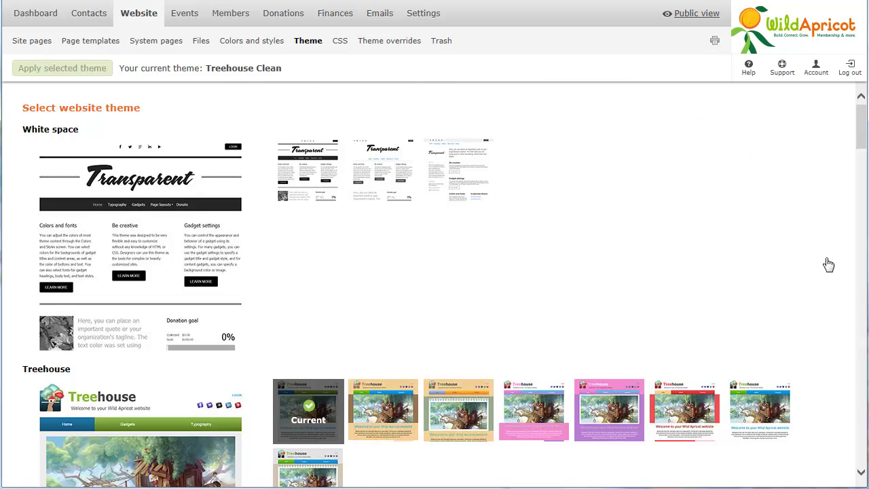
{"action": "left_click", "coordinate": [862, 435]}
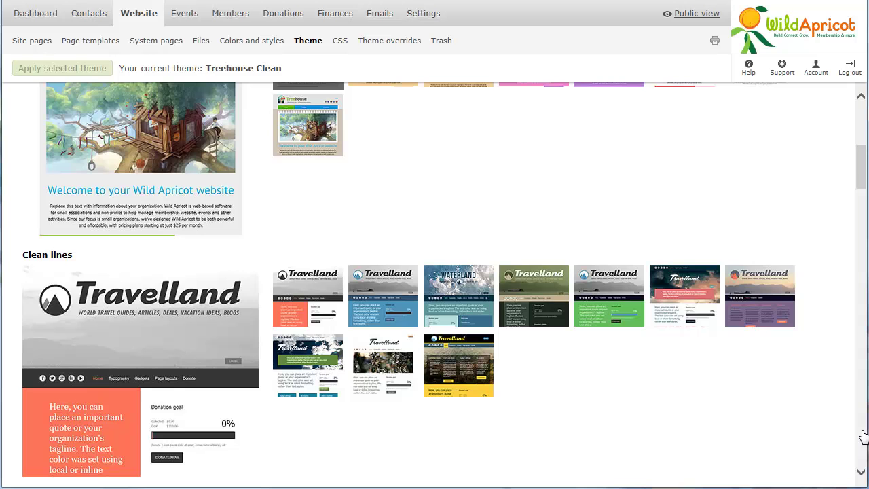
{"action": "left_click", "coordinate": [862, 435]}
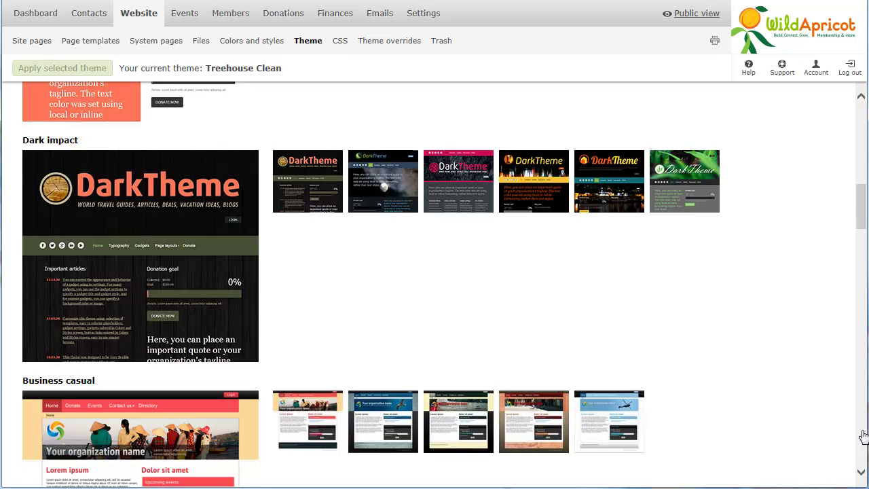
{"action": "key", "text": "Home"}
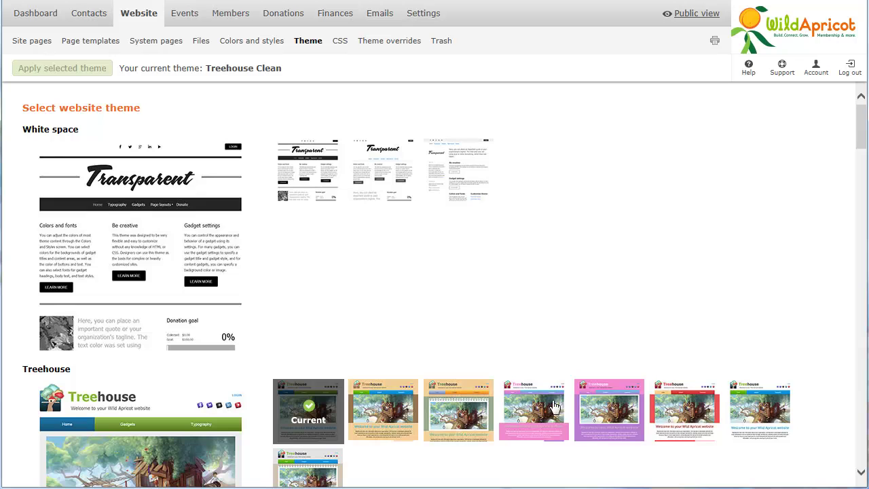
{"action": "left_click", "coordinate": [324, 190]}
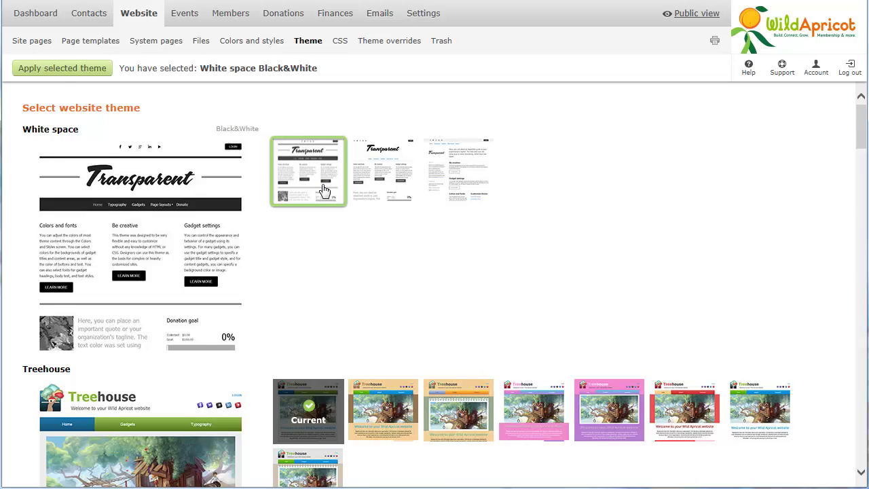
Apply White space Black&White to preview it, then revert to Treehouse Clean
{"action": "left_click", "coordinate": [61, 76]}
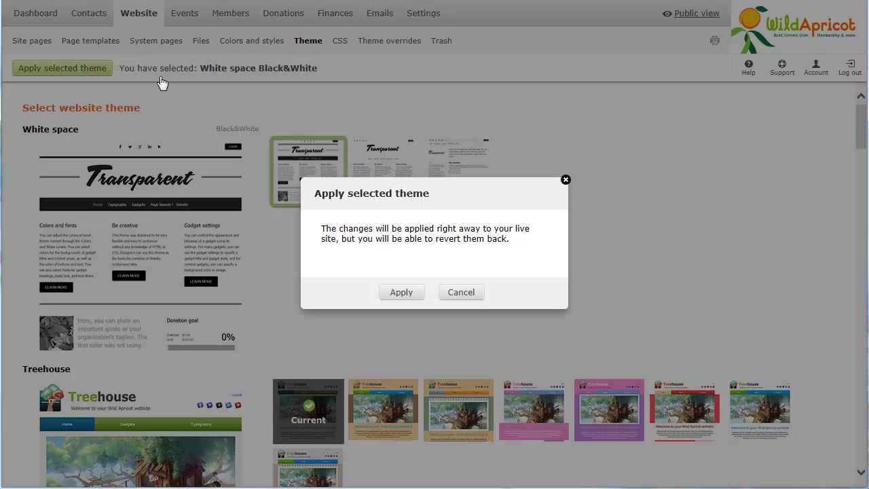
{"action": "left_click", "coordinate": [401, 293]}
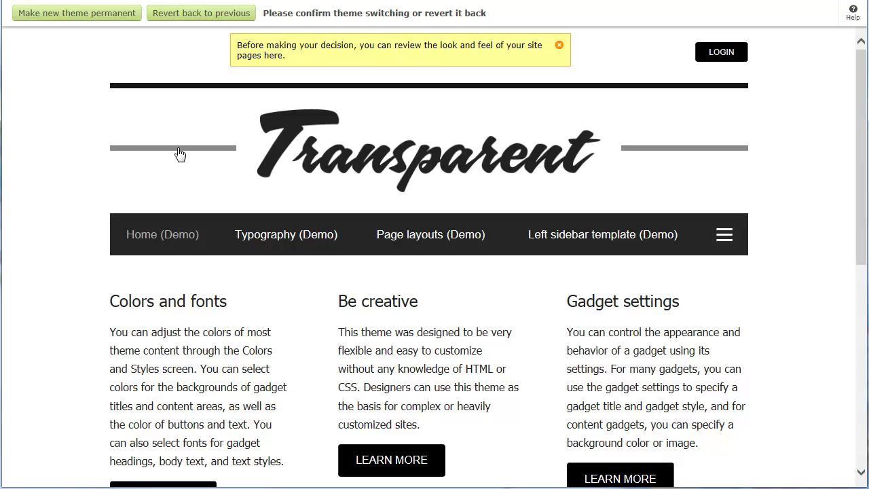
{"action": "left_click", "coordinate": [161, 15]}
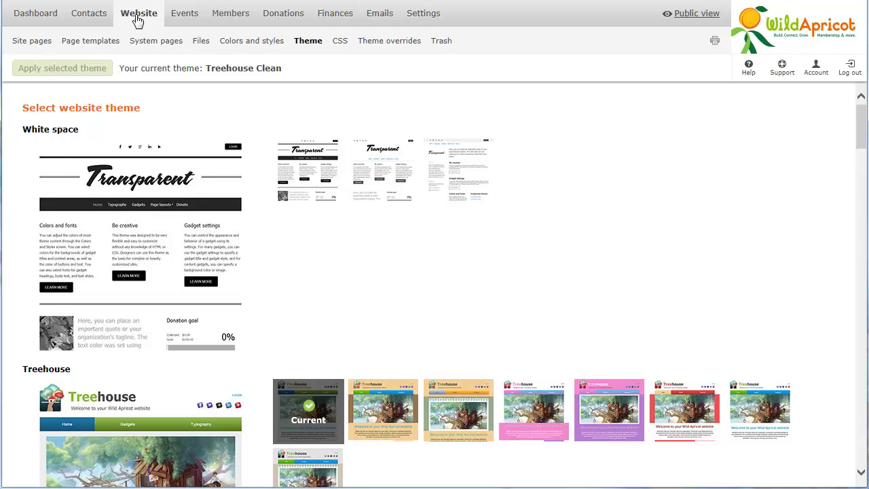
Preview the Member-only, Plain layout and Standard page templates in turn
{"action": "left_click", "coordinate": [75, 48]}
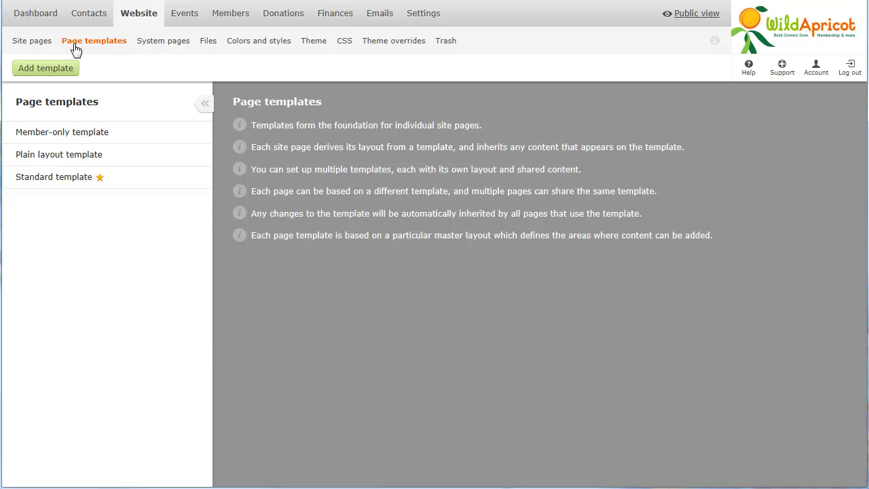
{"action": "left_click", "coordinate": [85, 133]}
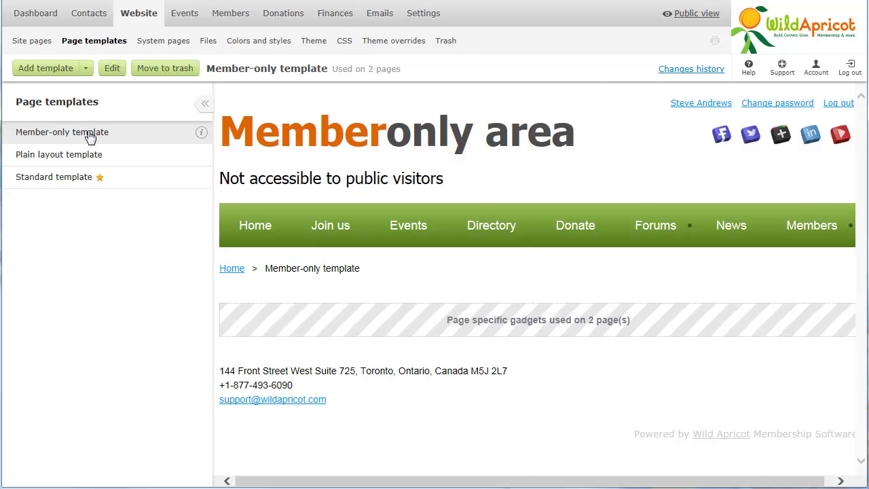
{"action": "left_click", "coordinate": [93, 156]}
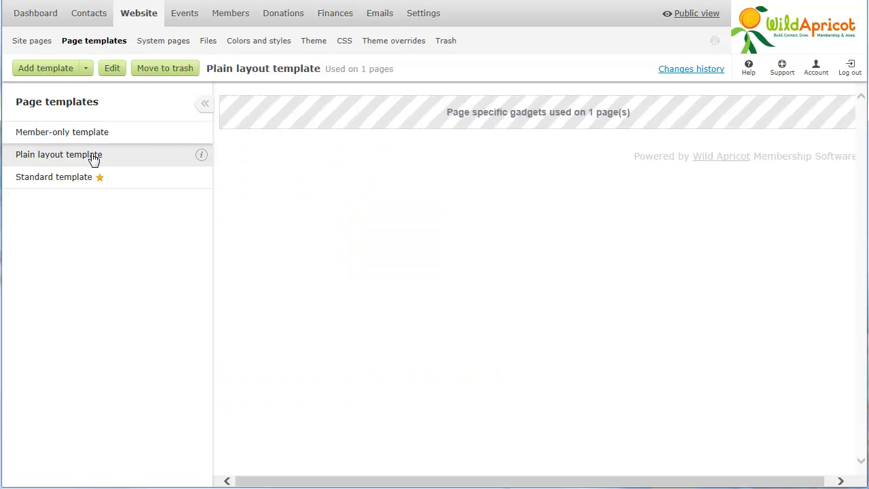
{"action": "left_click", "coordinate": [53, 186]}
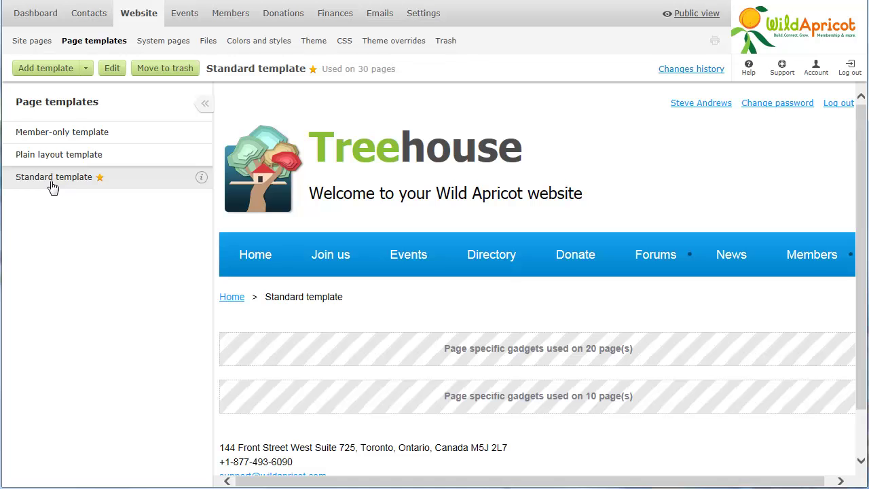
Edit the Standard template and put its Treehouse header text block into edit mode
{"action": "left_click", "coordinate": [113, 69]}
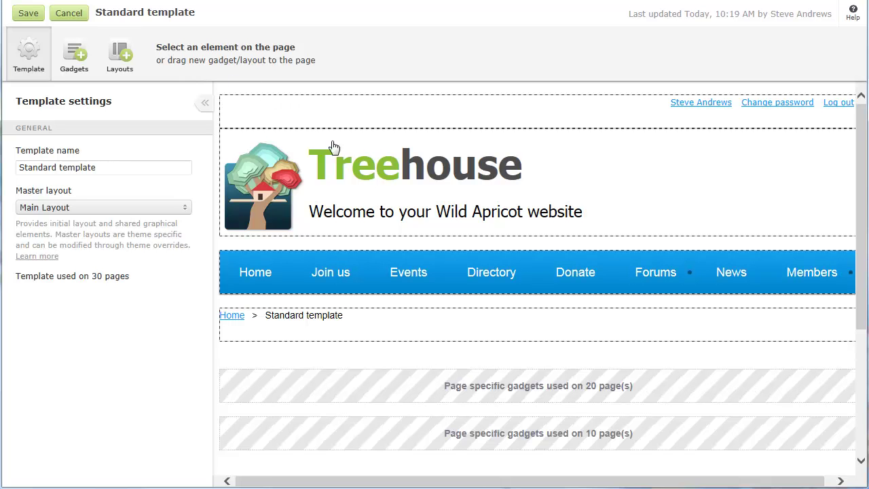
{"action": "left_click", "coordinate": [341, 179]}
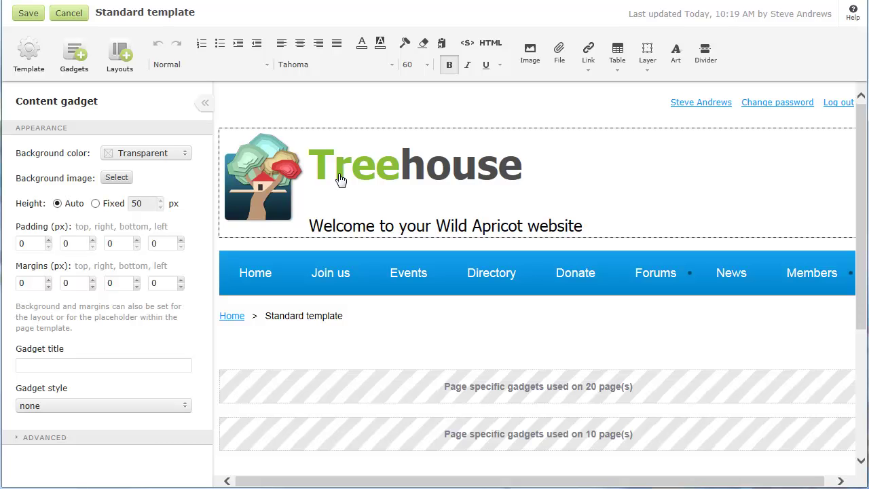
Retitle the header 'Typographers International' in blue at font size 48
{"action": "left_click_drag", "start_coordinate": [339, 176], "coordinate": [524, 163]}
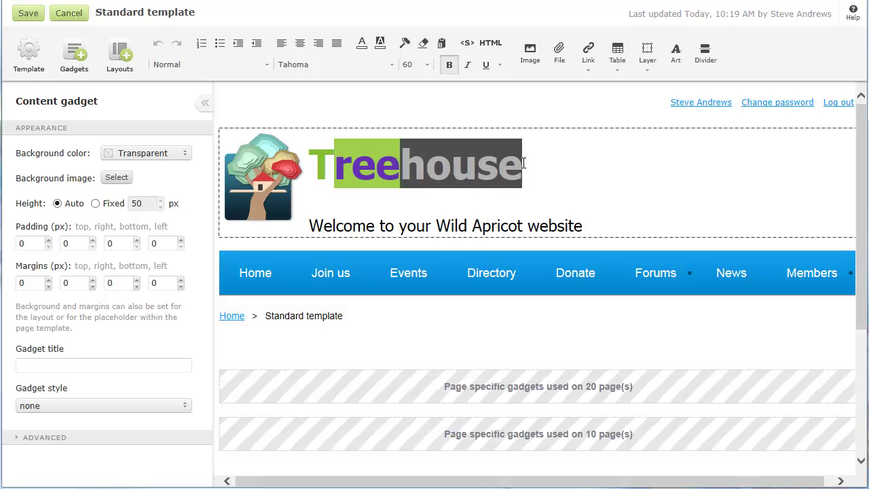
{"action": "type", "text": "ypo"}
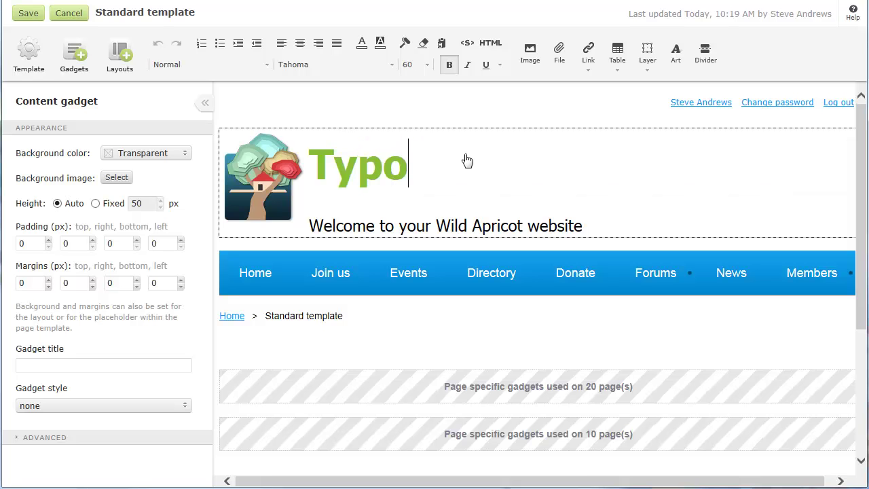
{"action": "type", "text": "graphers International"}
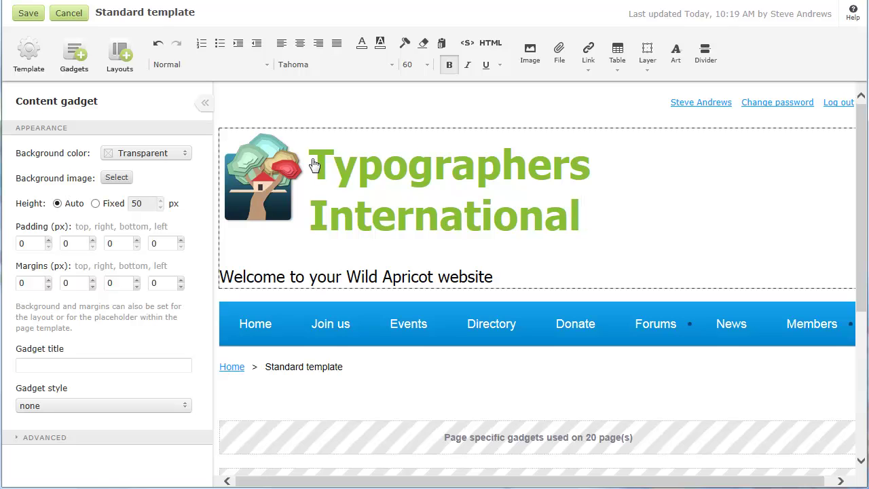
{"action": "left_click_drag", "start_coordinate": [310, 163], "coordinate": [574, 209]}
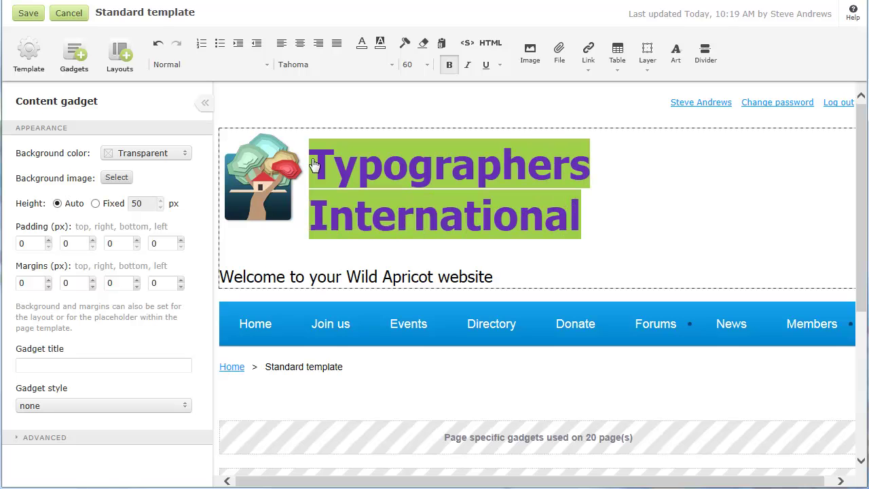
{"action": "left_click", "coordinate": [364, 53]}
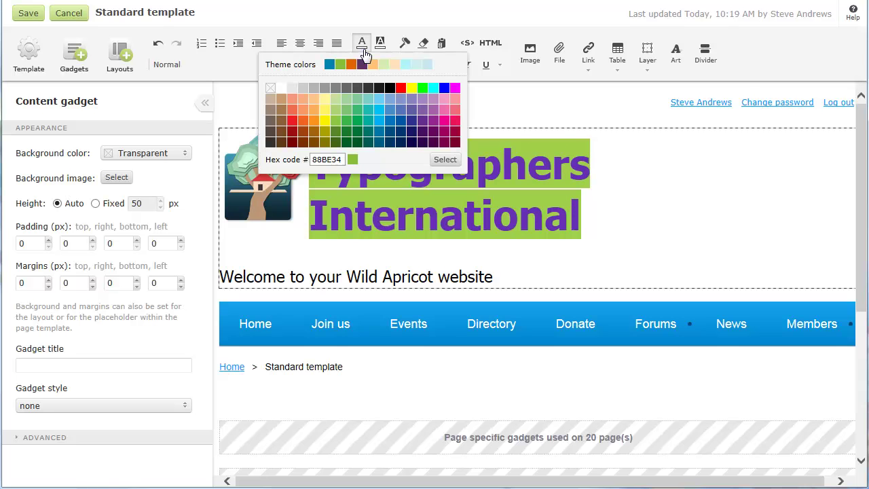
{"action": "left_click", "coordinate": [330, 65]}
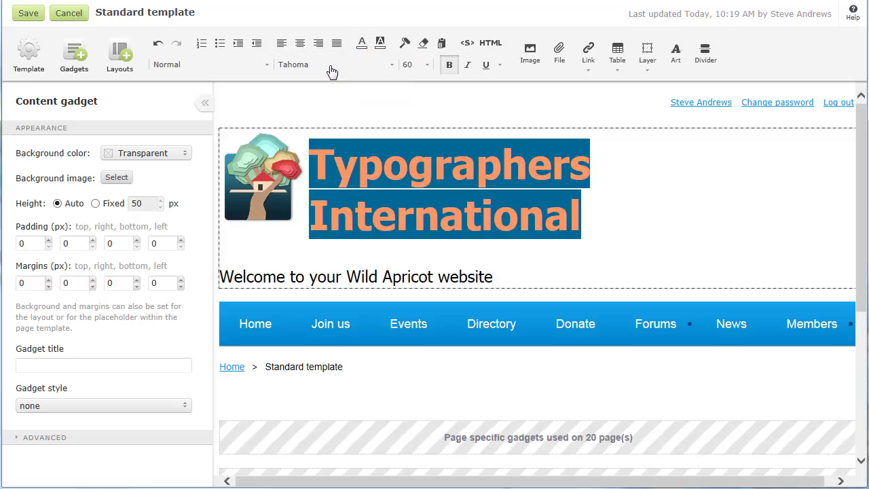
{"action": "left_click", "coordinate": [427, 69]}
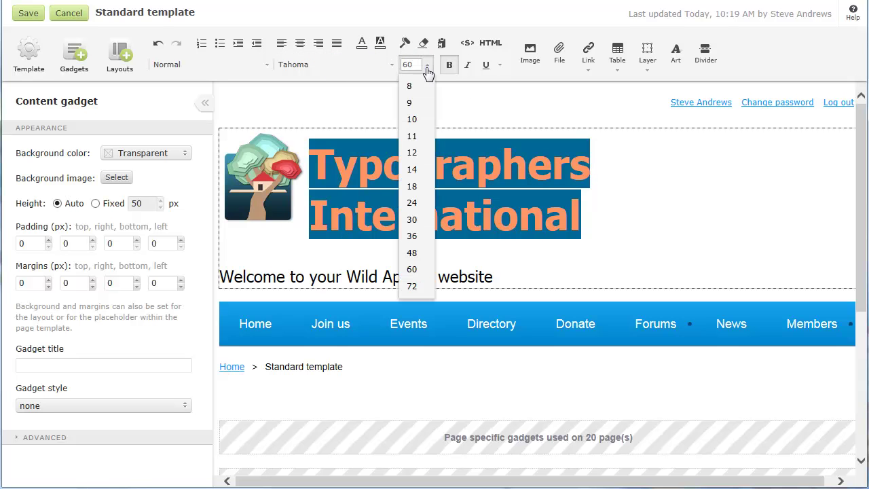
{"action": "left_click", "coordinate": [416, 252]}
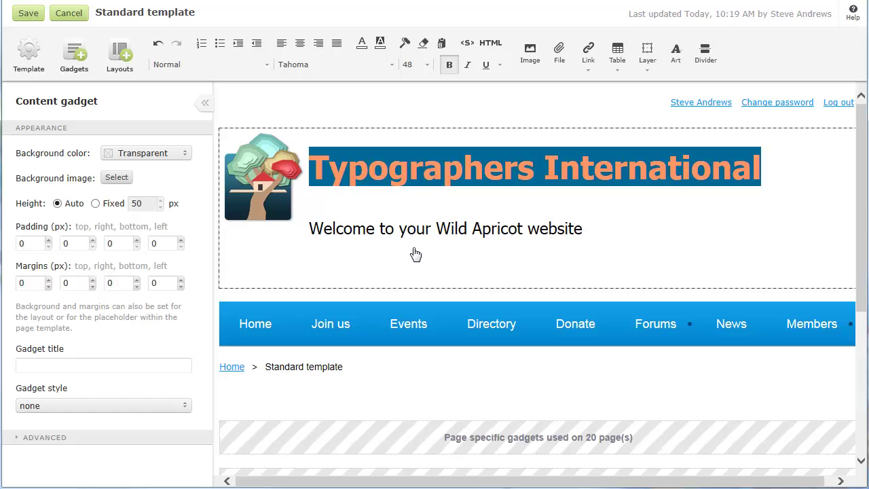
Replace the welcome line with the tagline 'Are you our type?'
{"action": "left_click", "coordinate": [311, 229]}
{"action": "left_click_drag", "start_coordinate": [365, 226], "coordinate": [584, 229]}
{"action": "type", "text": "Are you"}
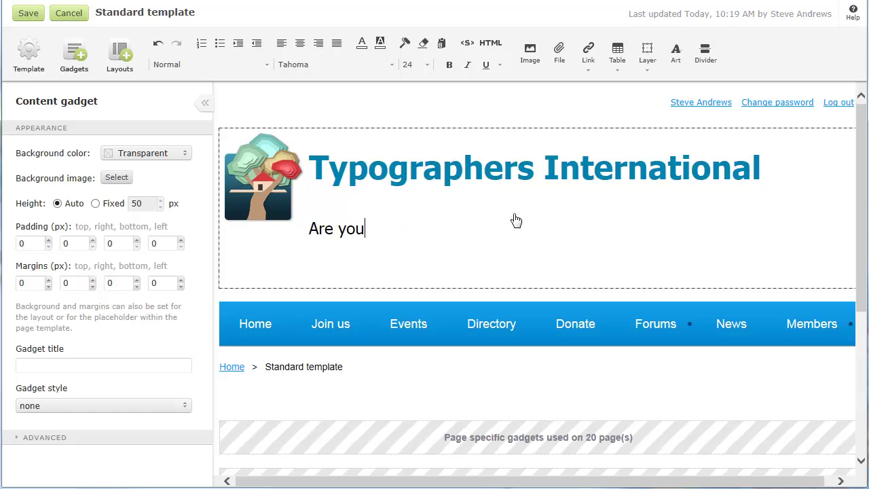
{"action": "type", "text": " our type?"}
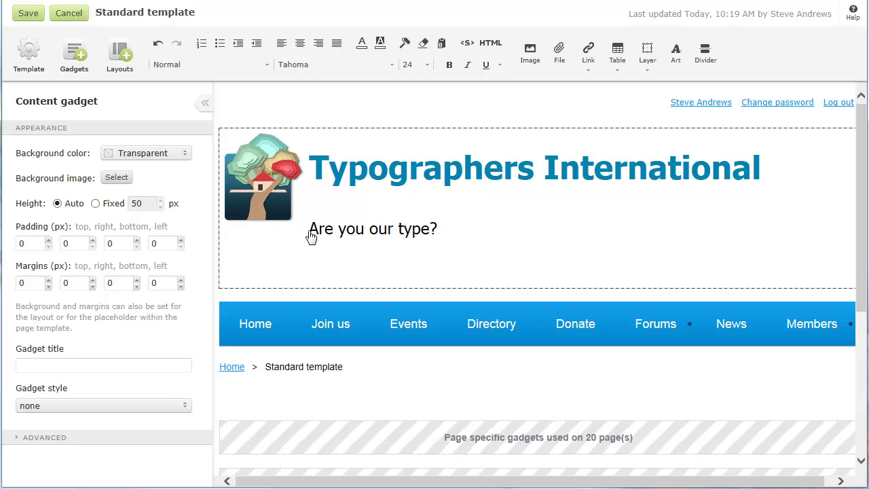
{"action": "left_click_drag", "start_coordinate": [310, 231], "coordinate": [439, 231]}
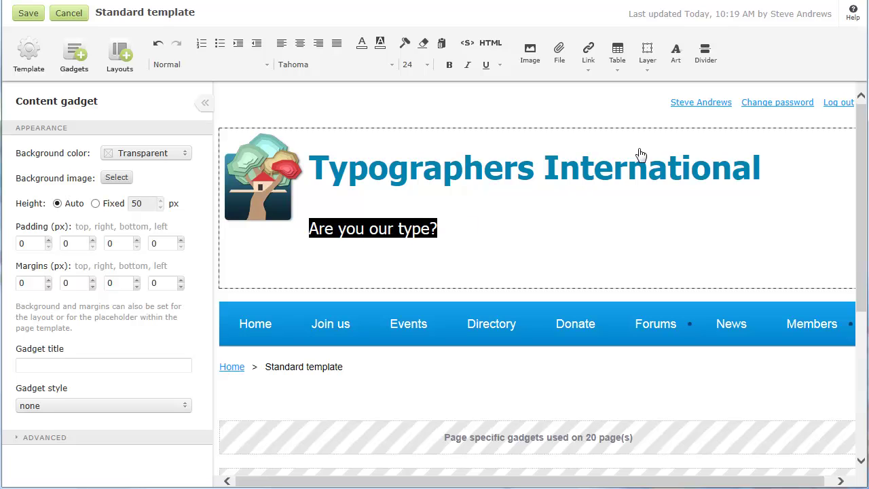
Format the 'Are you our type?' tagline as Site title 1 art text at size 20
{"action": "left_click", "coordinate": [677, 57]}
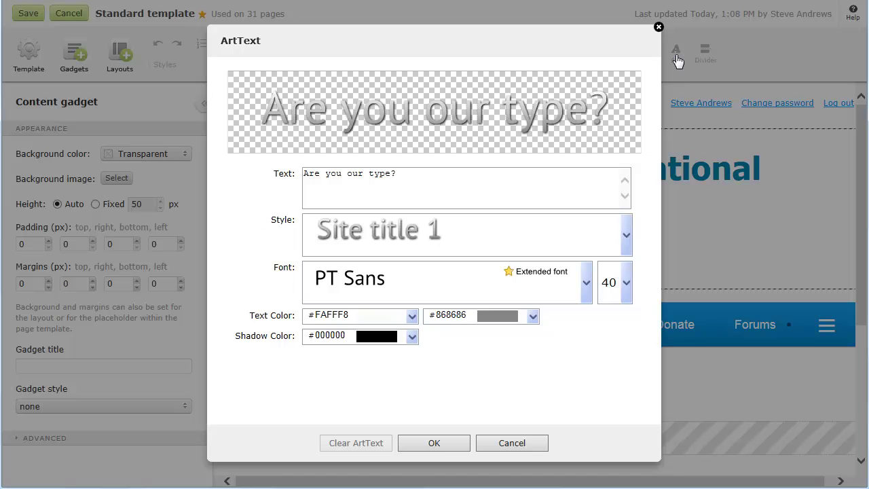
{"action": "left_click", "coordinate": [627, 236]}
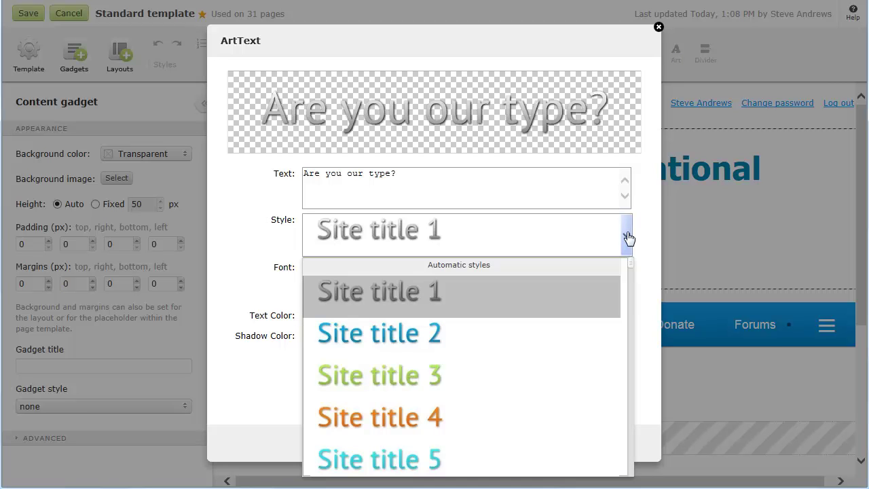
{"action": "left_click", "coordinate": [629, 236]}
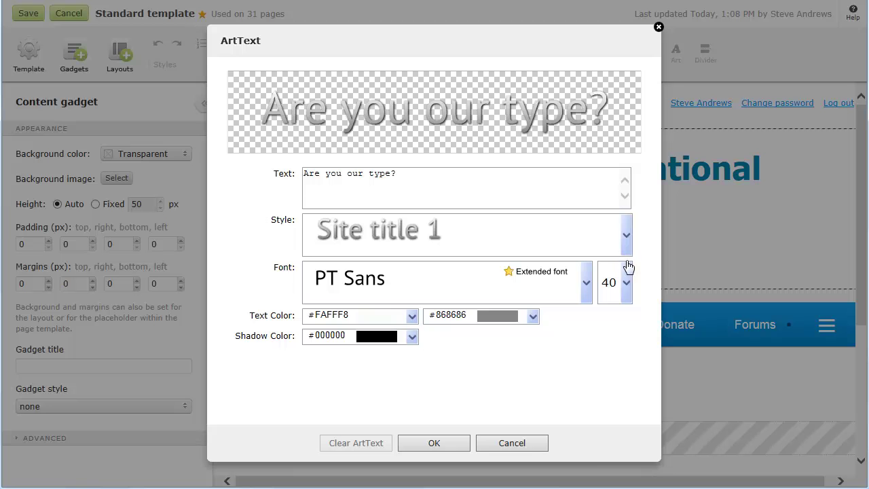
{"action": "left_click", "coordinate": [627, 296]}
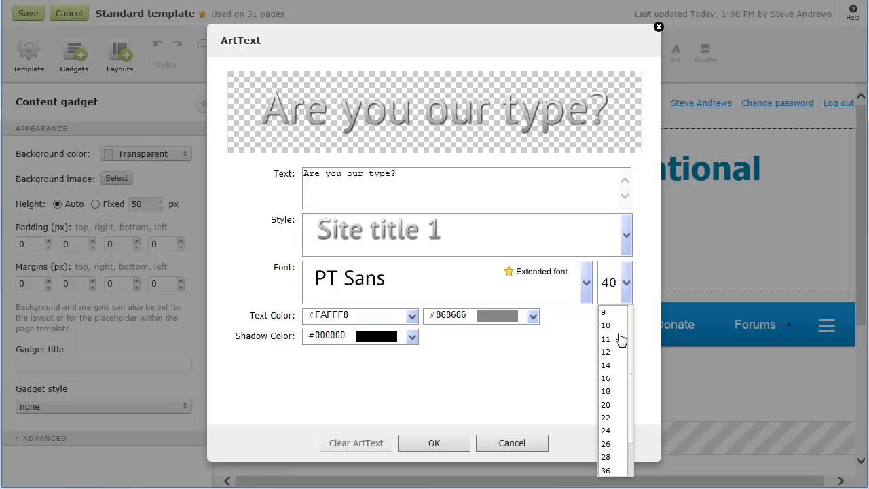
{"action": "left_click", "coordinate": [620, 406]}
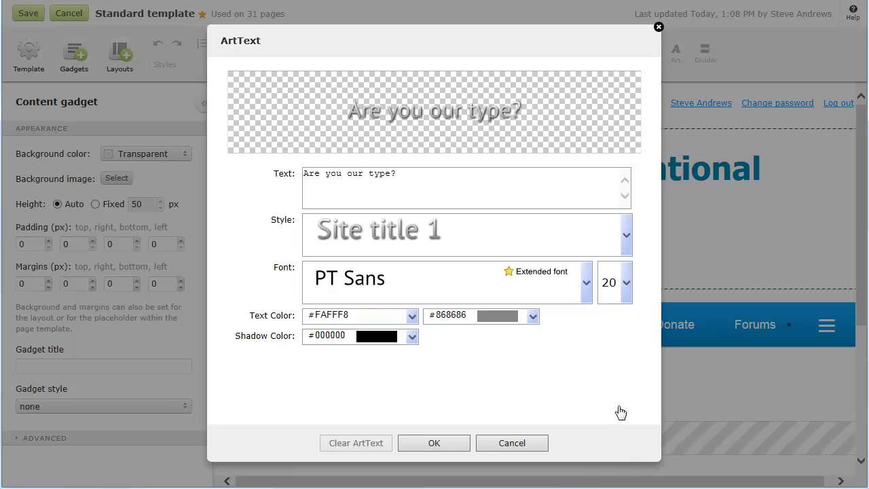
{"action": "left_click", "coordinate": [441, 445]}
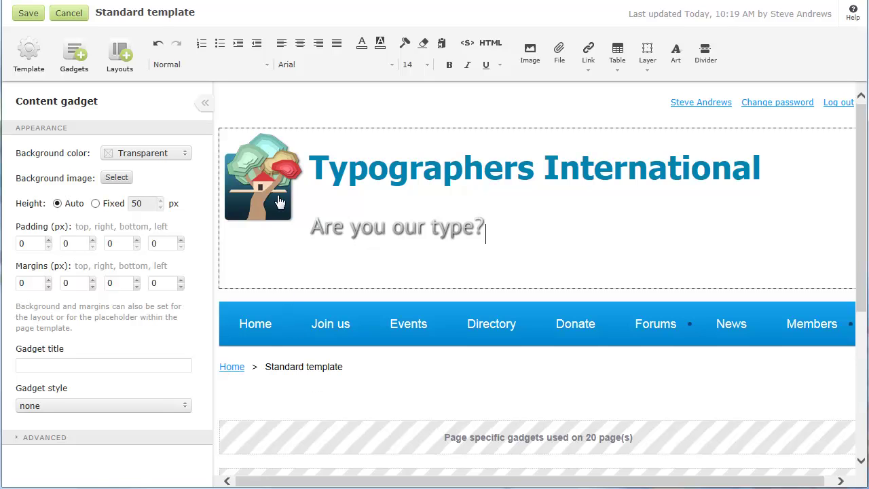
Replace the header logo with '01 Typography Guy - IAT.png', with text flowing around it
{"action": "mouse_move", "coordinate": [279, 194]}
{"action": "left_click", "coordinate": [286, 213]}
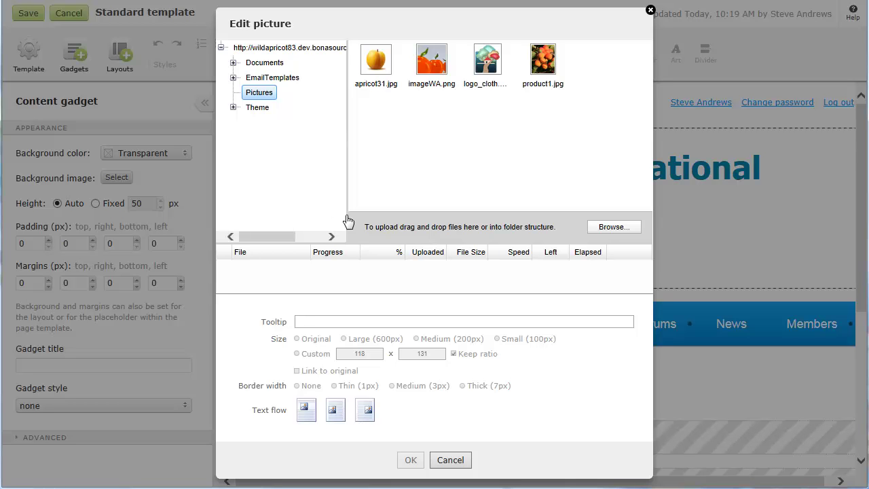
{"action": "left_click", "coordinate": [606, 230]}
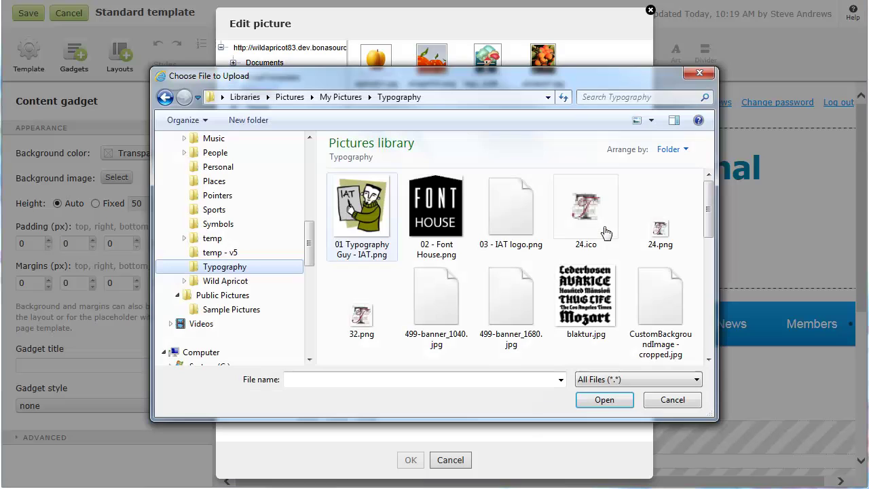
{"action": "left_click", "coordinate": [369, 230]}
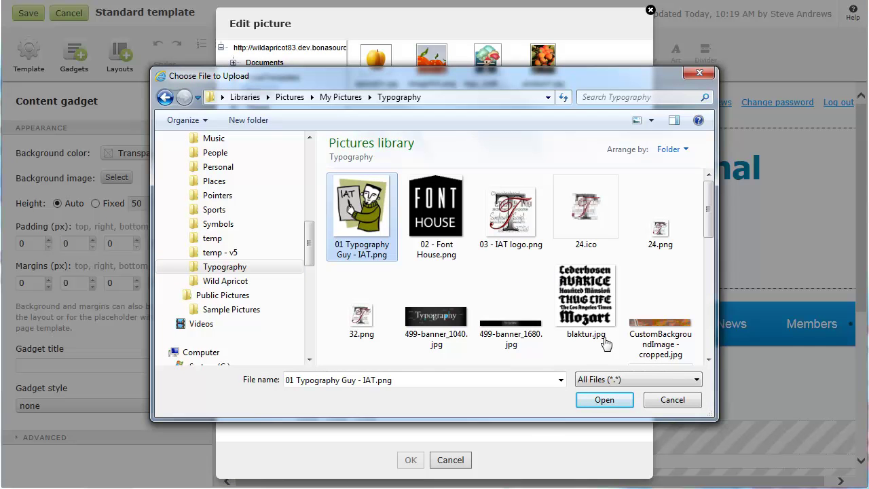
{"action": "left_click", "coordinate": [606, 400]}
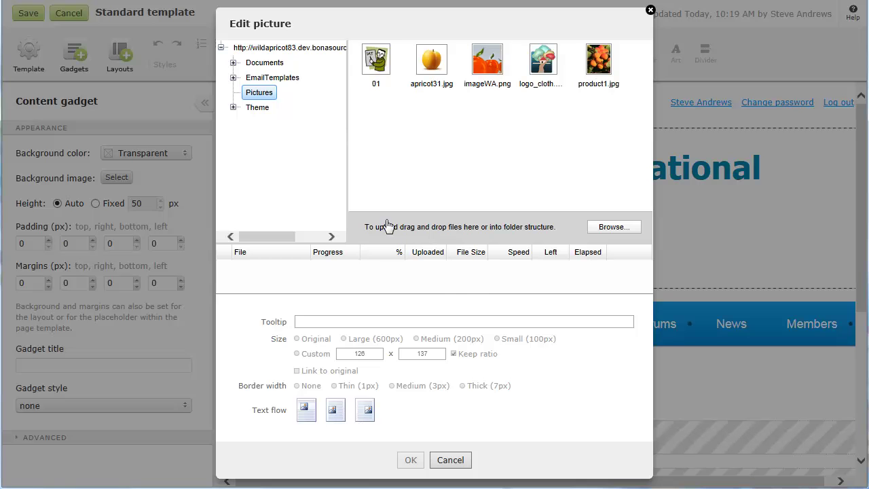
{"action": "left_click", "coordinate": [370, 66]}
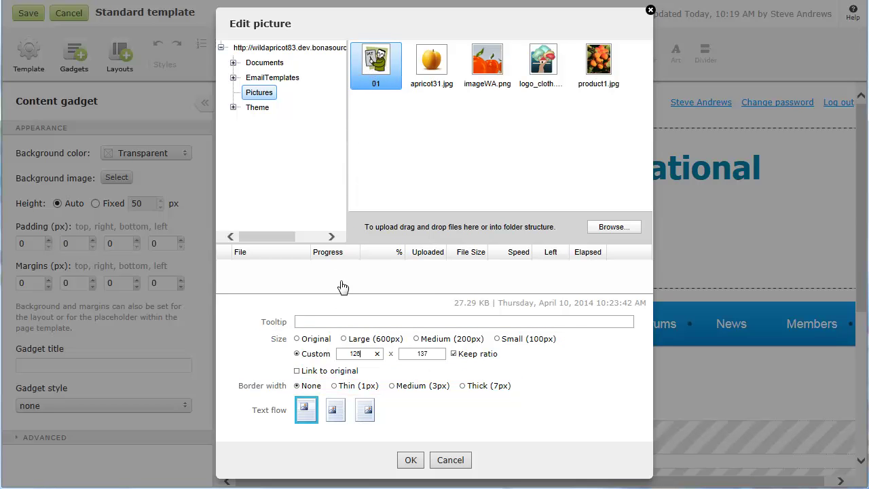
{"action": "left_click", "coordinate": [339, 411]}
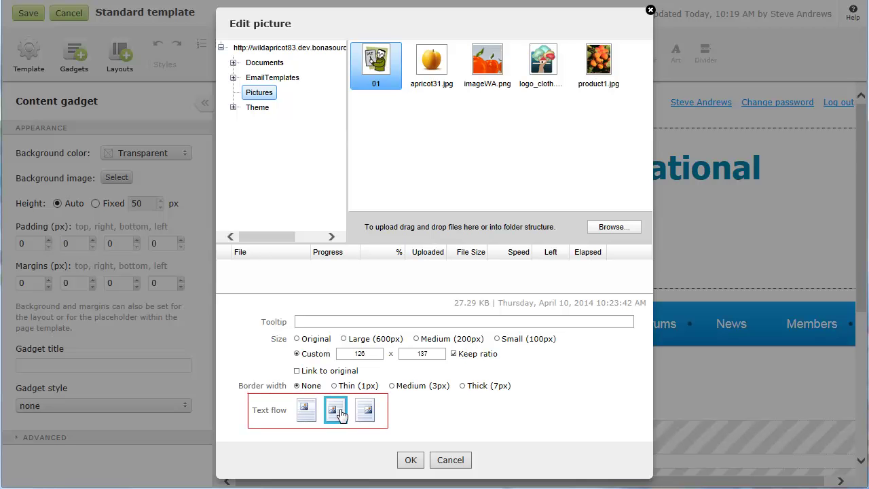
{"action": "left_click", "coordinate": [414, 461]}
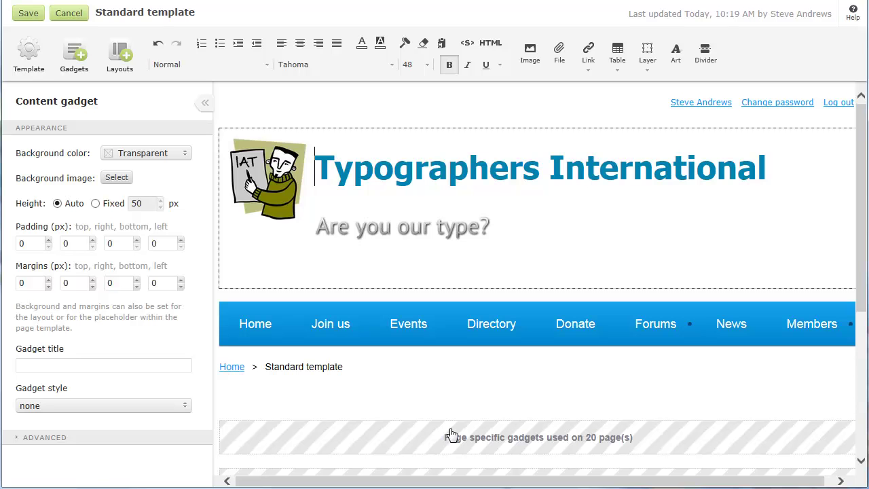
Keep Main Layout as the master layout and save the Standard template
{"action": "left_click", "coordinate": [489, 92]}
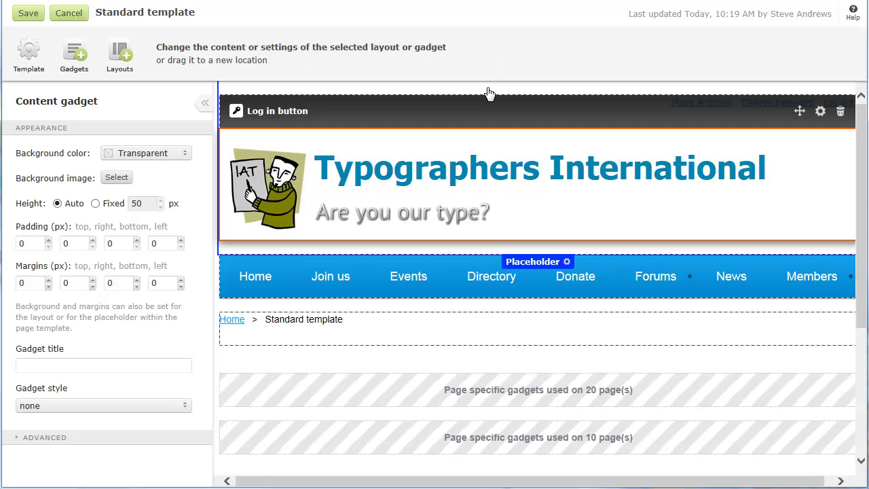
{"action": "left_click", "coordinate": [567, 267]}
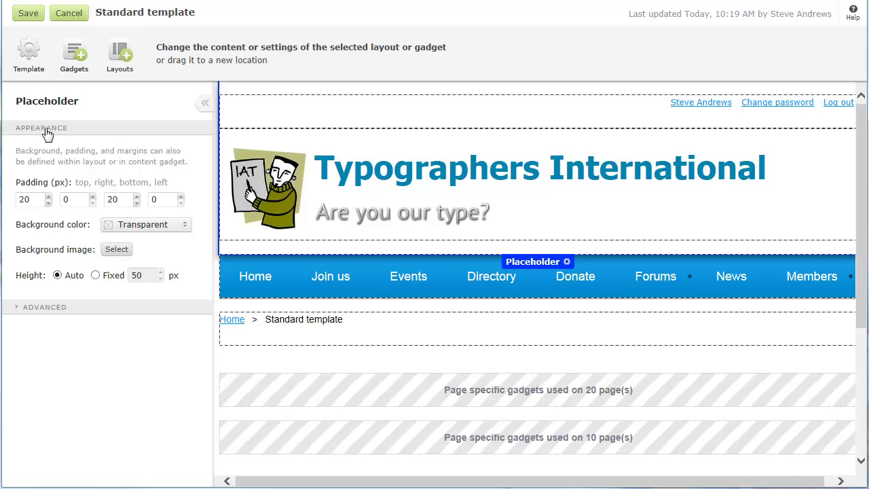
{"action": "left_click", "coordinate": [28, 67]}
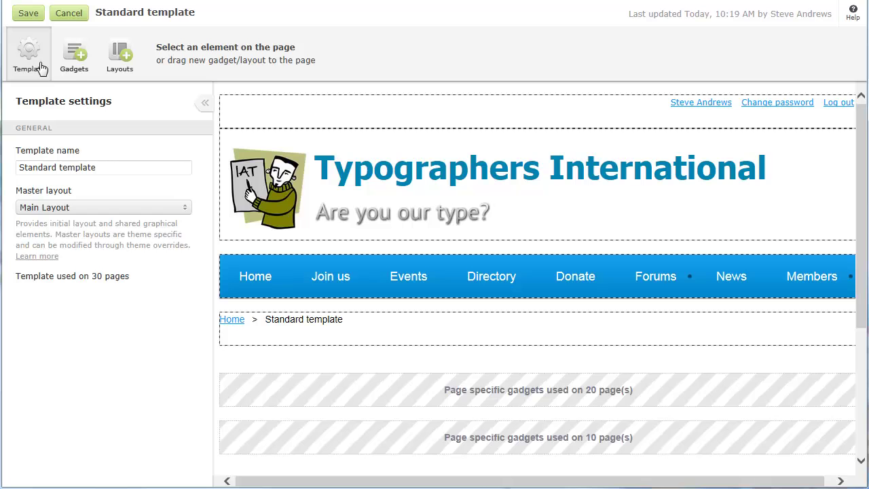
{"action": "left_click", "coordinate": [132, 210]}
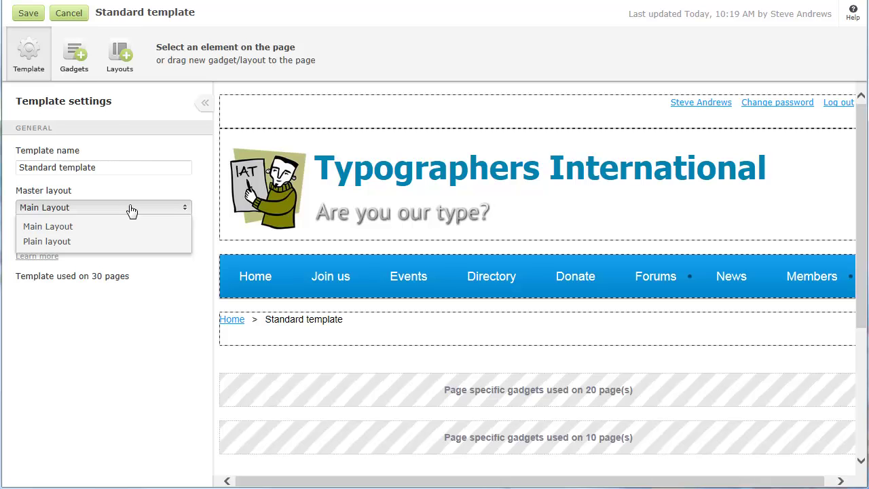
{"action": "left_click", "coordinate": [132, 210]}
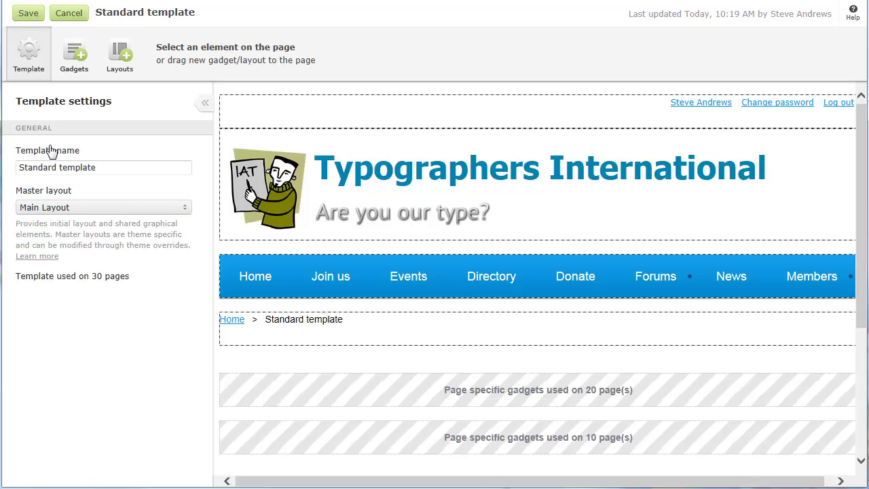
{"action": "left_click", "coordinate": [29, 14]}
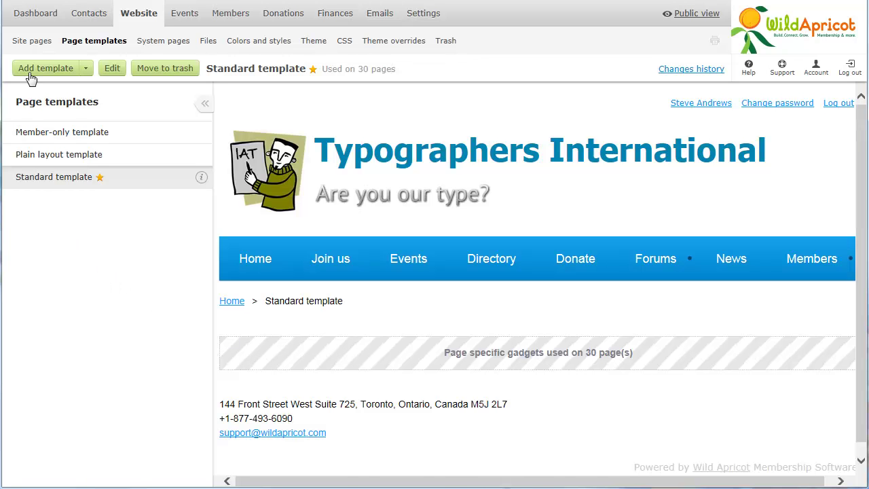
Add a new untitled page from the Site pages list
{"action": "left_click", "coordinate": [30, 42]}
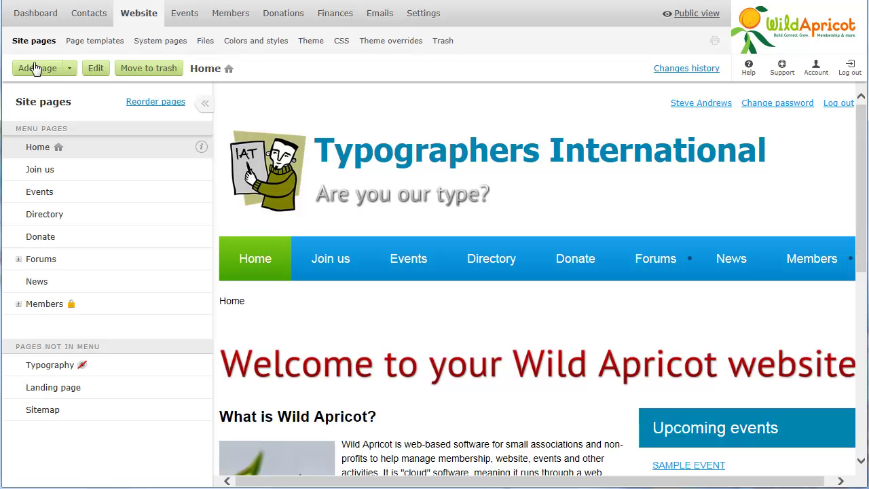
{"action": "left_click", "coordinate": [36, 70]}
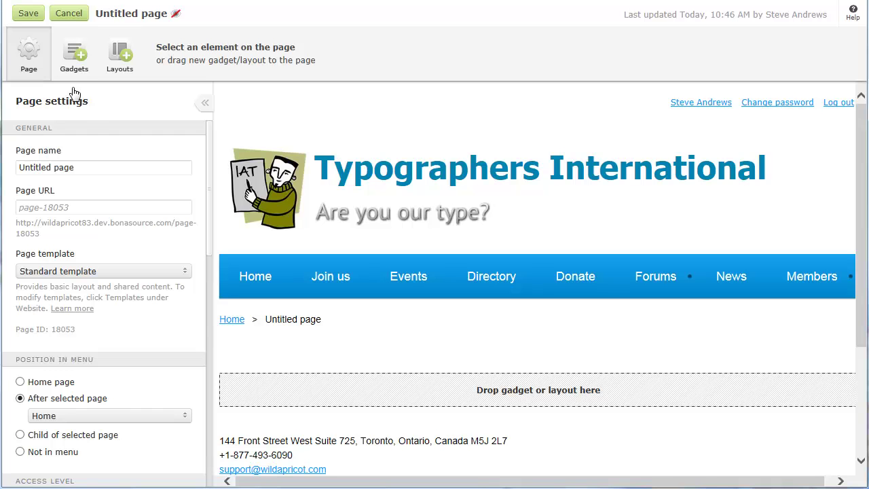
Name the page Contact with URL contact, keeping the Standard template
{"action": "left_click", "coordinate": [97, 175]}
{"action": "type", "text": "Contact"}
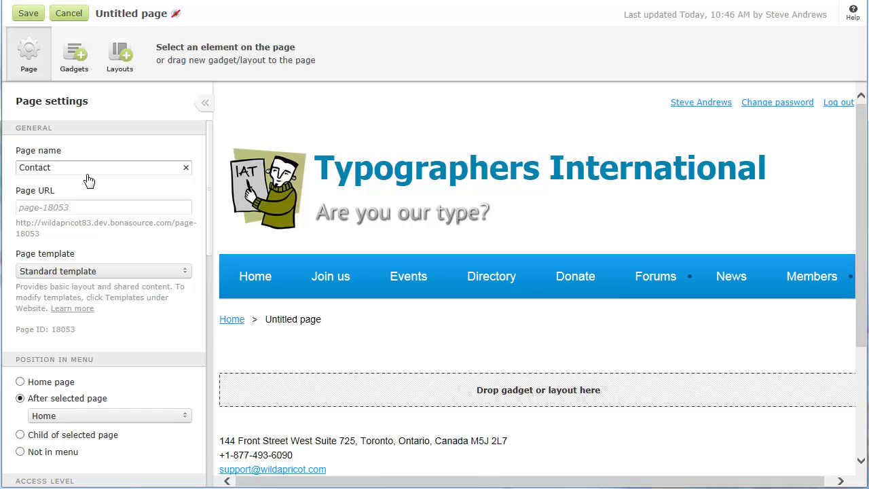
{"action": "left_click", "coordinate": [38, 209]}
{"action": "type", "text": "contact"}
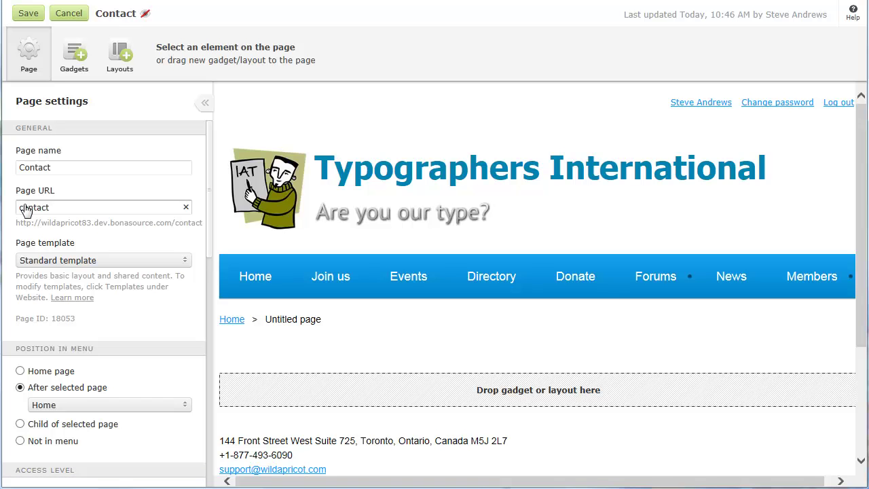
{"action": "left_click", "coordinate": [113, 265]}
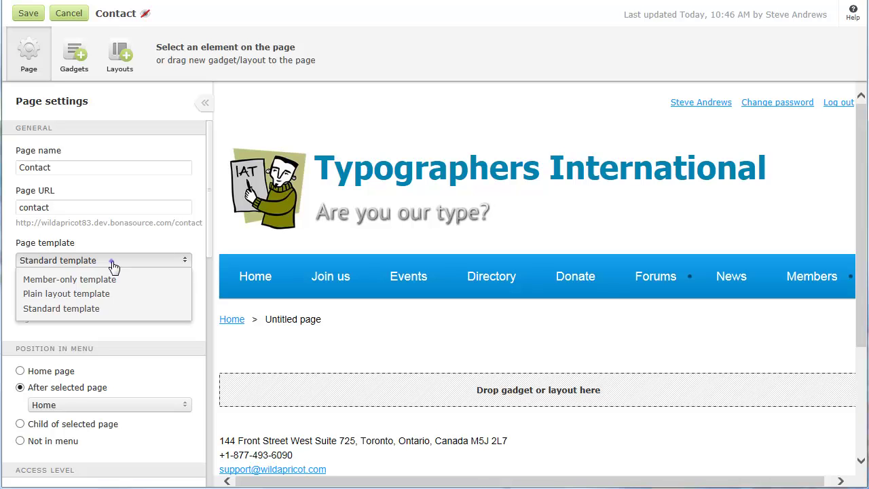
{"action": "left_click", "coordinate": [114, 265]}
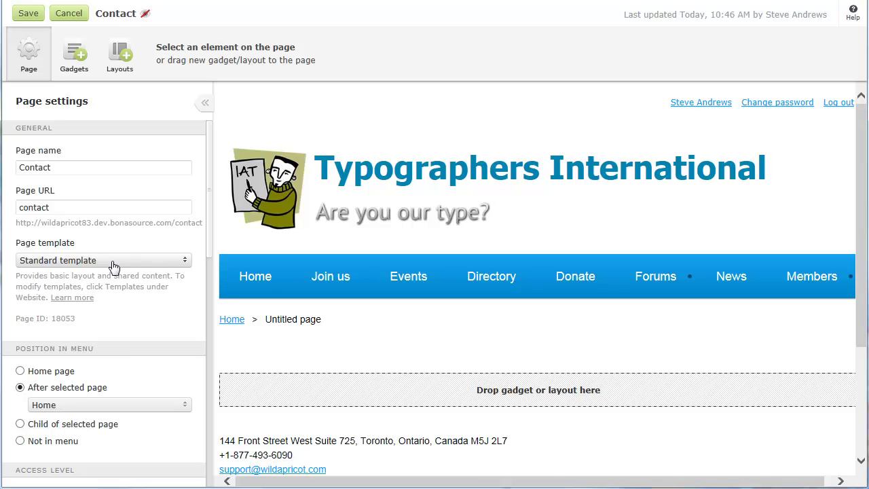
Place the page after Join us in the menu and set its access to Public
{"action": "left_click", "coordinate": [112, 406]}
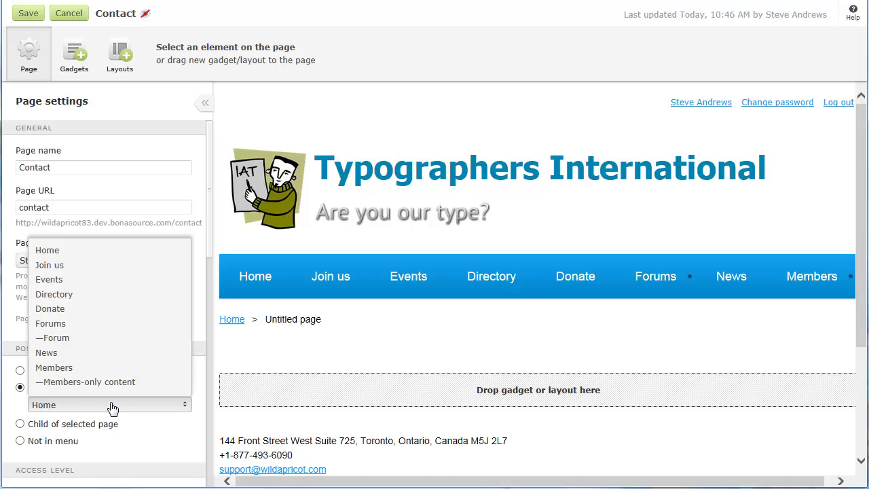
{"action": "left_click", "coordinate": [60, 266]}
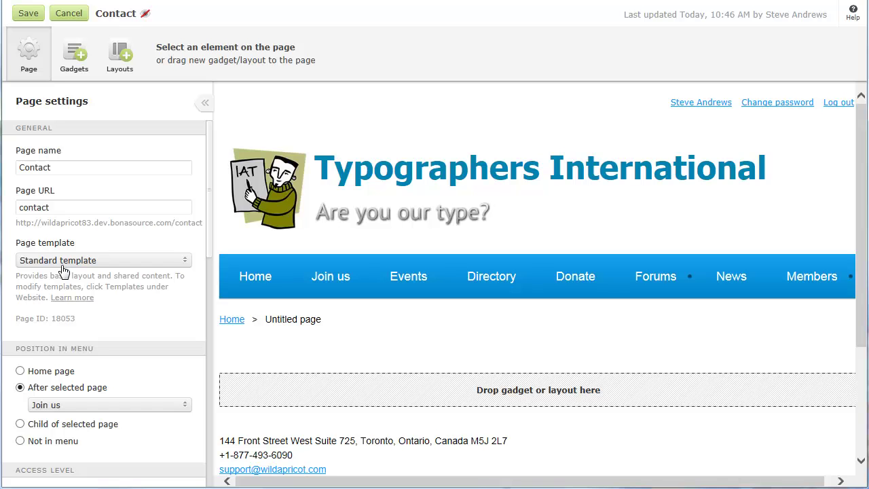
{"action": "left_click", "coordinate": [211, 438]}
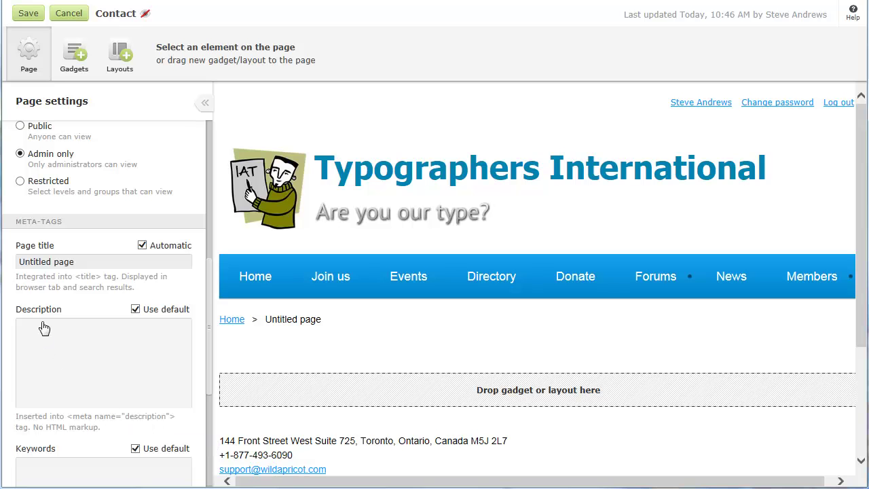
{"action": "left_click", "coordinate": [21, 182]}
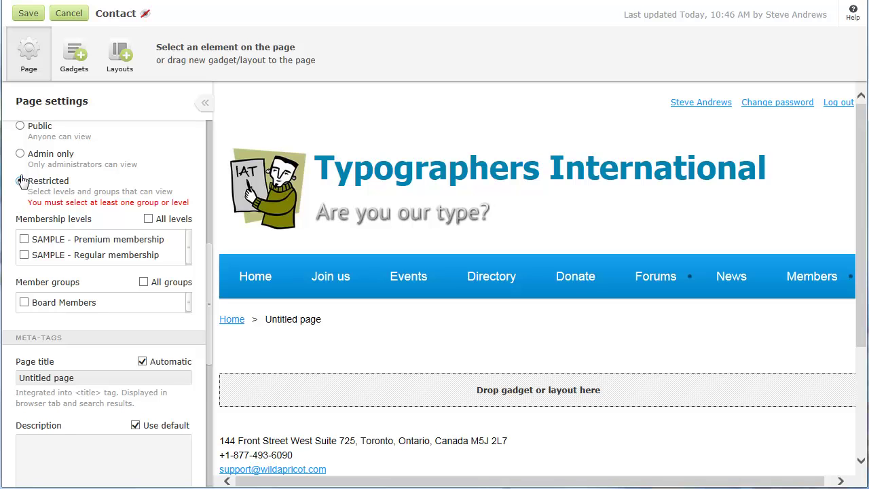
{"action": "left_click", "coordinate": [22, 128]}
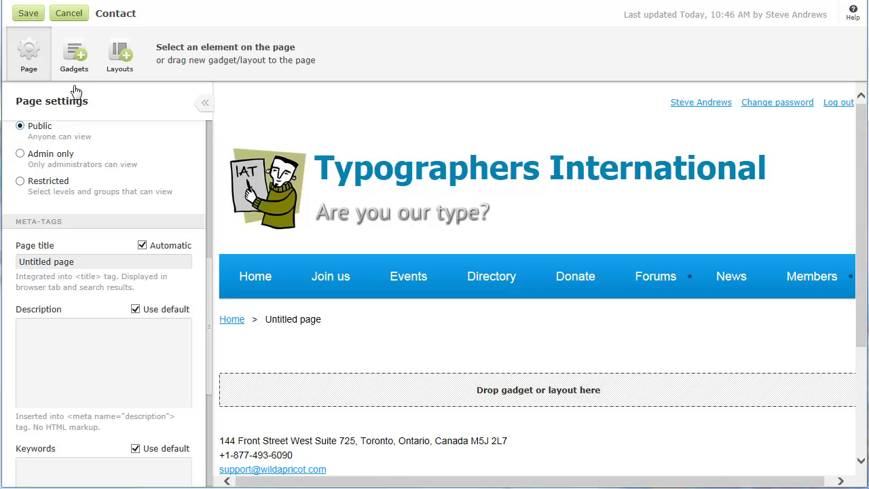
Add a content block to the empty Contact page with 'Contact us' formatted as Heading 1
{"action": "left_click", "coordinate": [76, 59]}
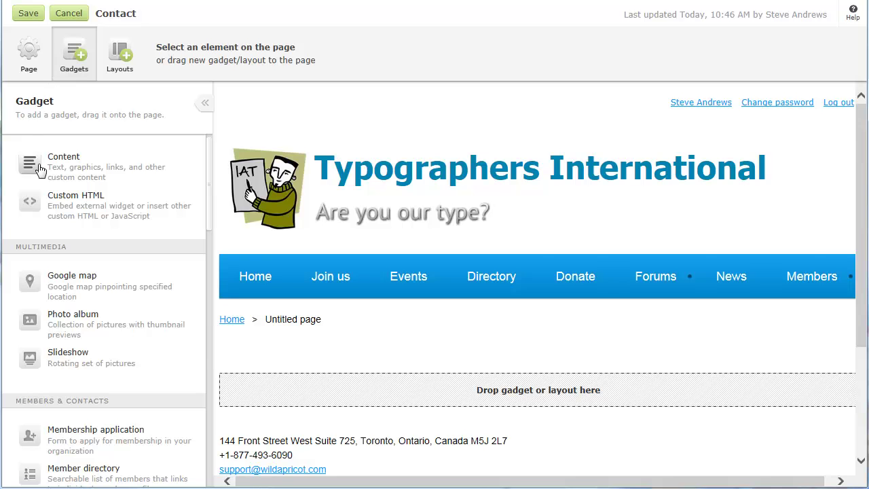
{"action": "left_click_drag", "start_coordinate": [38, 166], "coordinate": [284, 396]}
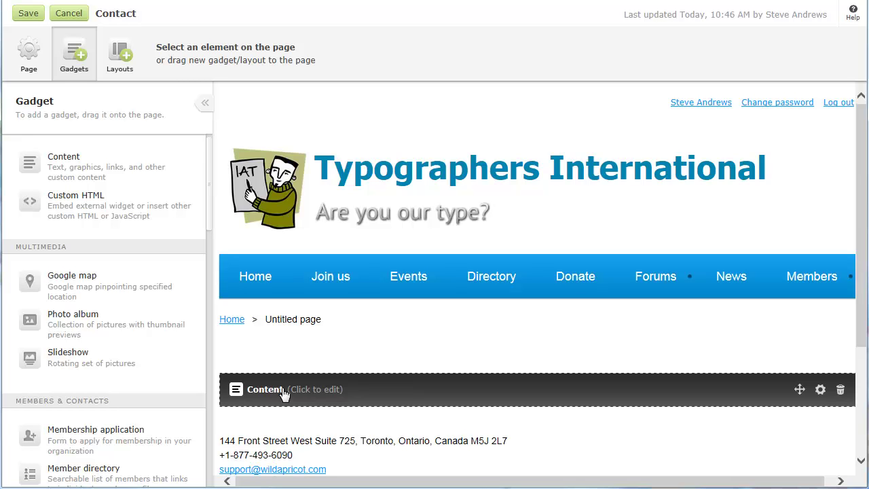
{"action": "left_click", "coordinate": [284, 394]}
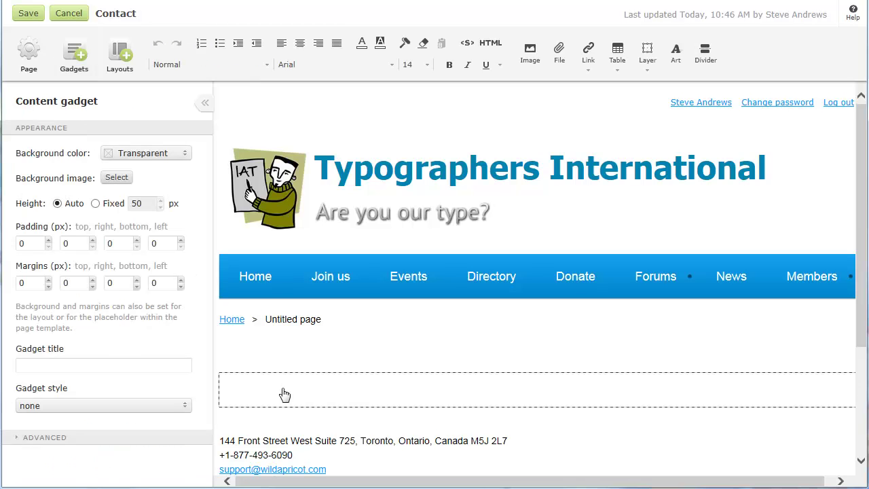
{"action": "type", "text": "Contact us"}
{"action": "key", "text": "ctrl+a"}
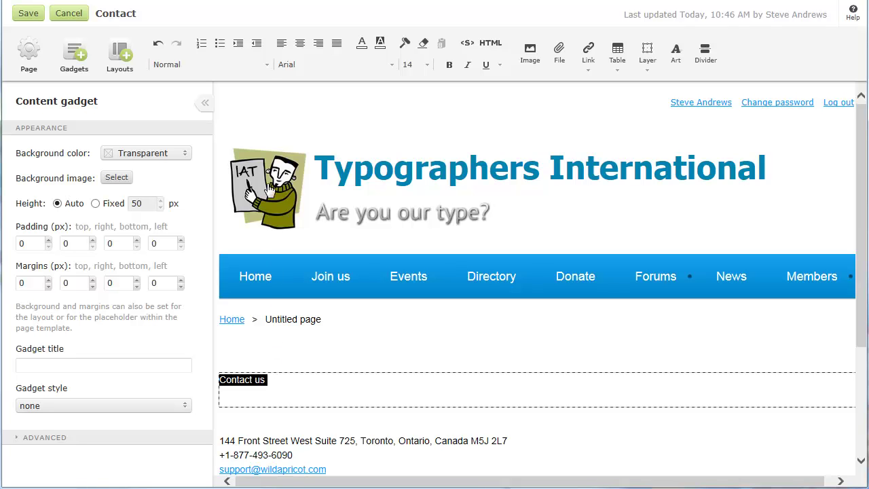
{"action": "left_click", "coordinate": [267, 68]}
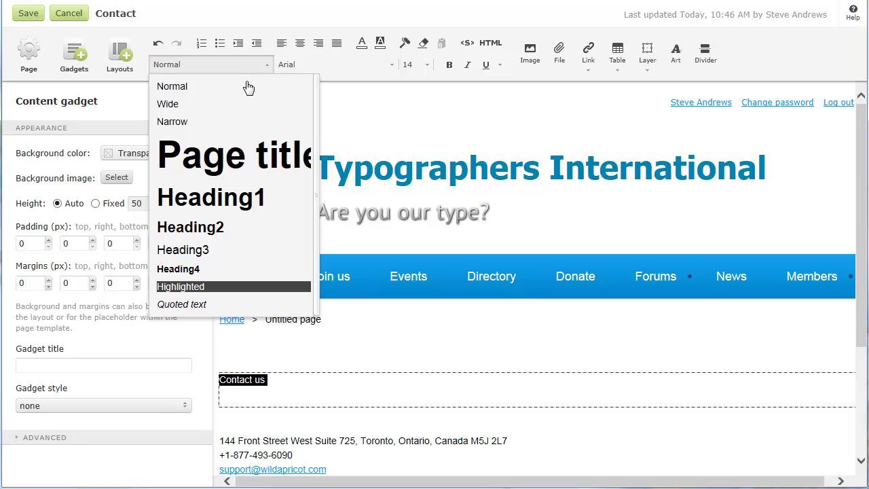
{"action": "left_click", "coordinate": [233, 204]}
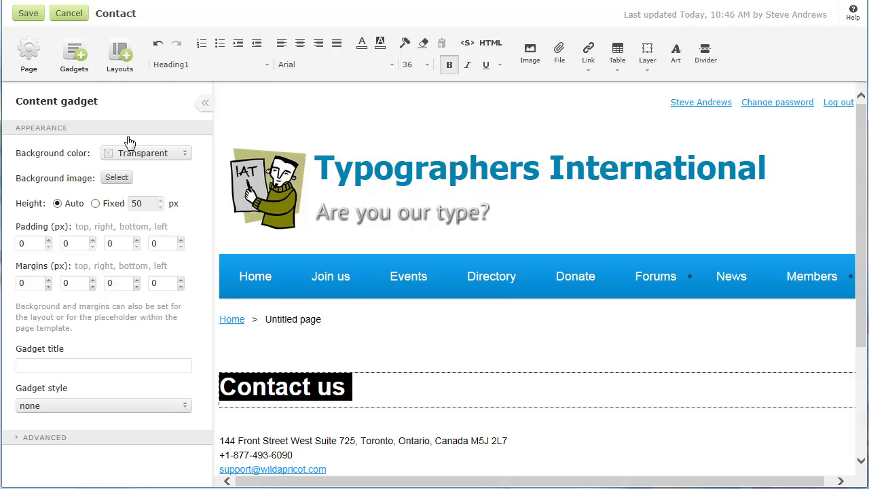
{"action": "left_click", "coordinate": [118, 57]}
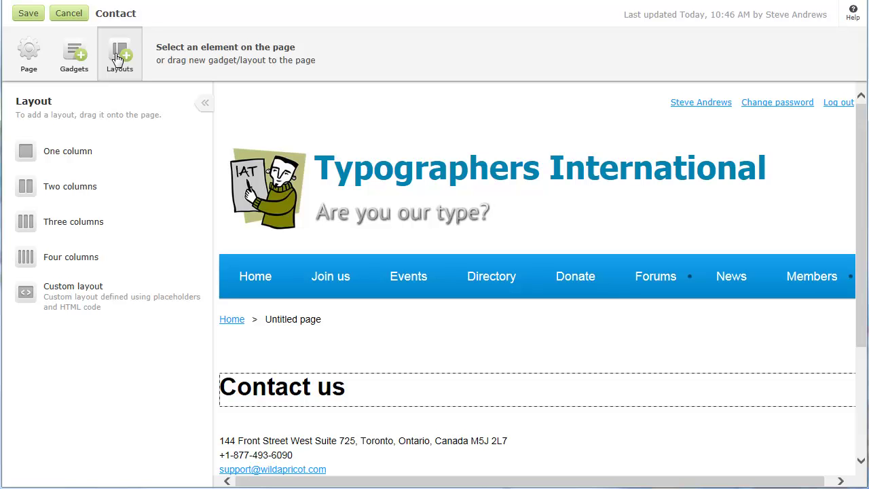
Add a two-column layout below the heading with a Facebook Like box in a narrowed left column
{"action": "left_click_drag", "start_coordinate": [27, 188], "coordinate": [273, 406]}
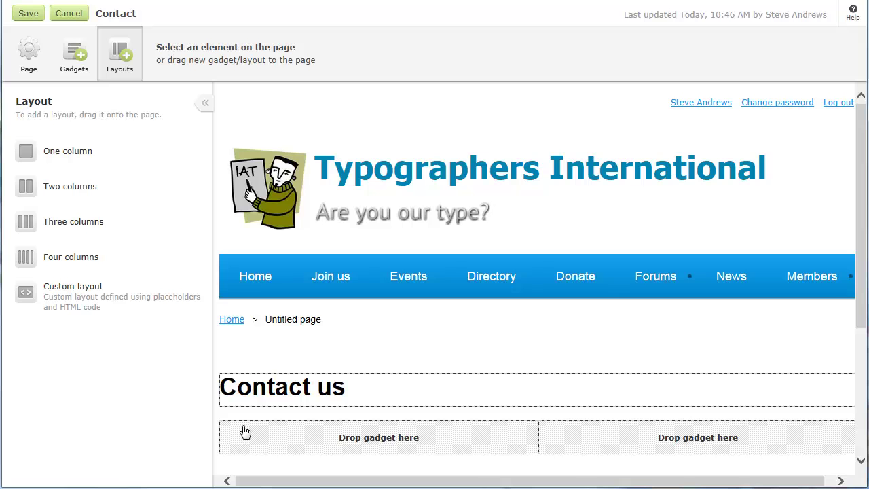
{"action": "left_click", "coordinate": [73, 59]}
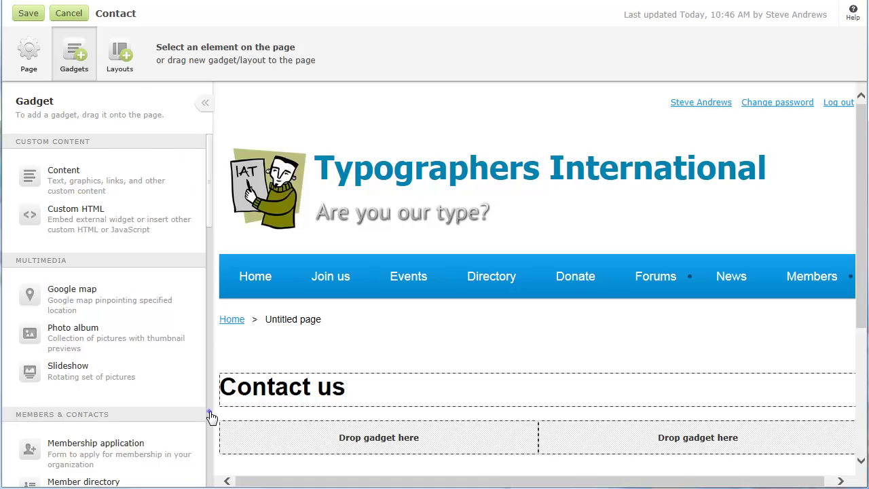
{"action": "scroll", "coordinate": [211, 416], "scroll_direction": "down", "scroll_amount": 6}
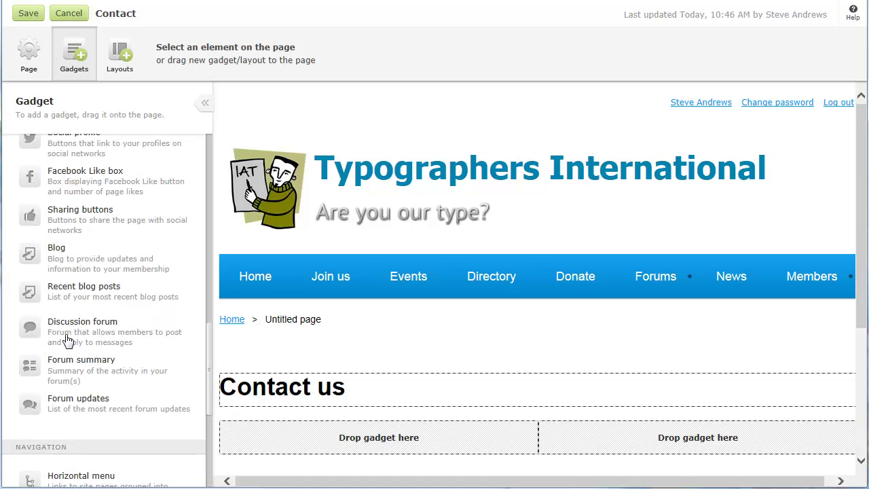
{"action": "left_click_drag", "start_coordinate": [30, 178], "coordinate": [293, 440]}
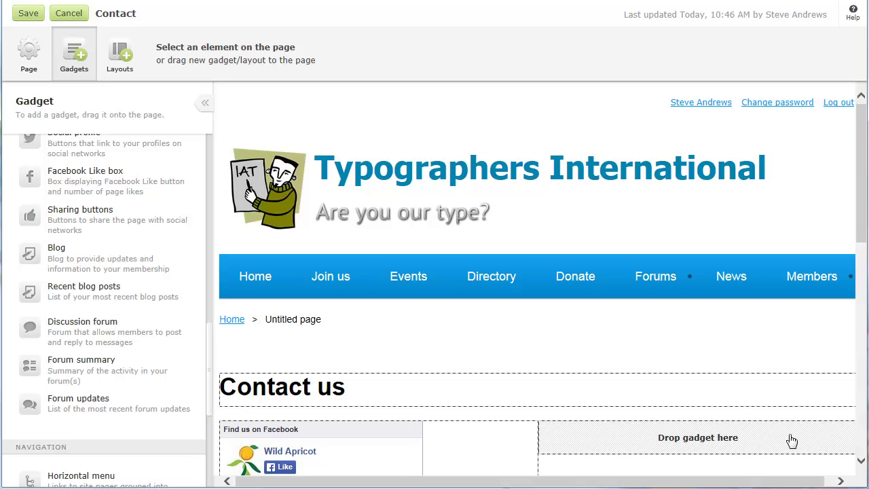
{"action": "scroll", "coordinate": [861, 444], "scroll_direction": "down", "scroll_amount": 4}
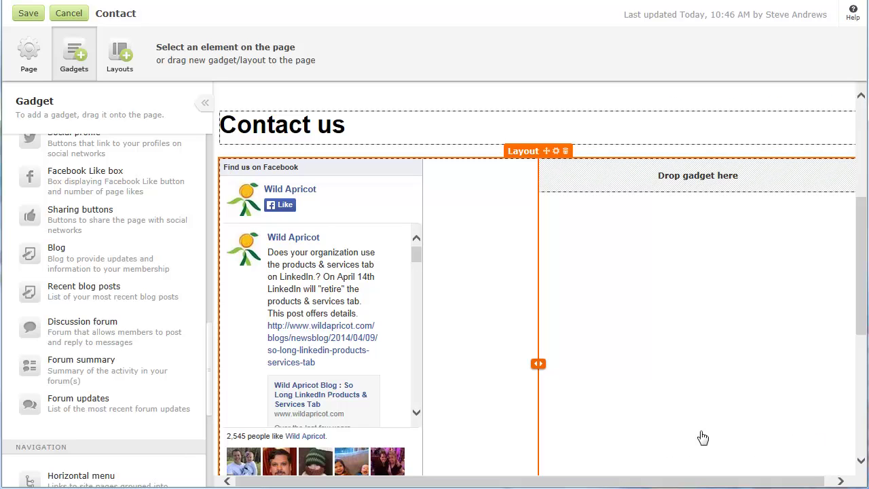
{"action": "left_click_drag", "start_coordinate": [539, 367], "coordinate": [438, 367]}
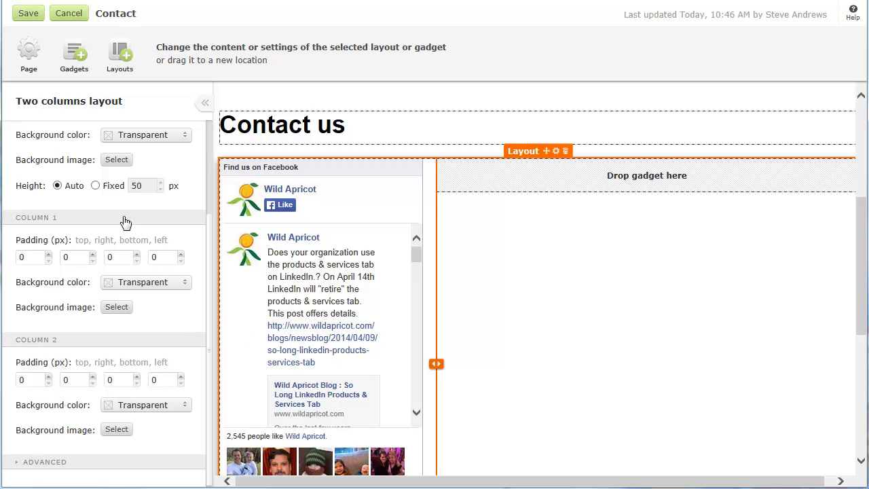
Apply the light wood background image to the two-column layout
{"action": "left_click", "coordinate": [117, 164]}
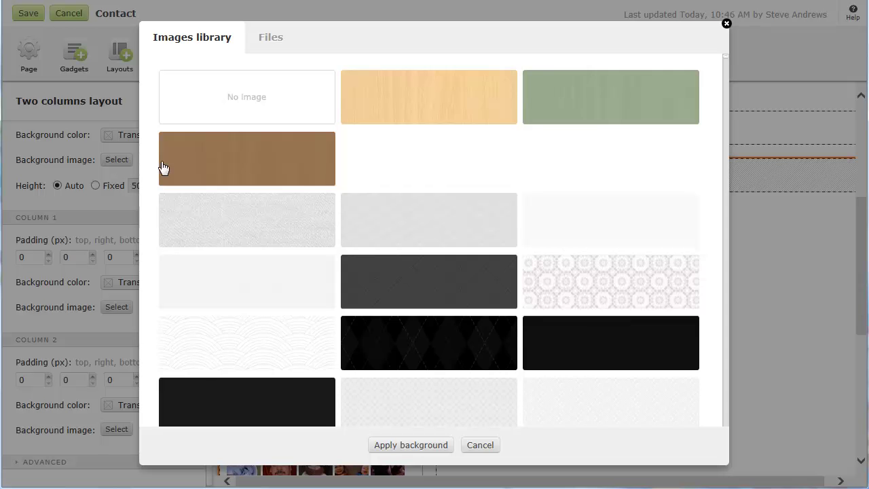
{"action": "left_click", "coordinate": [384, 112]}
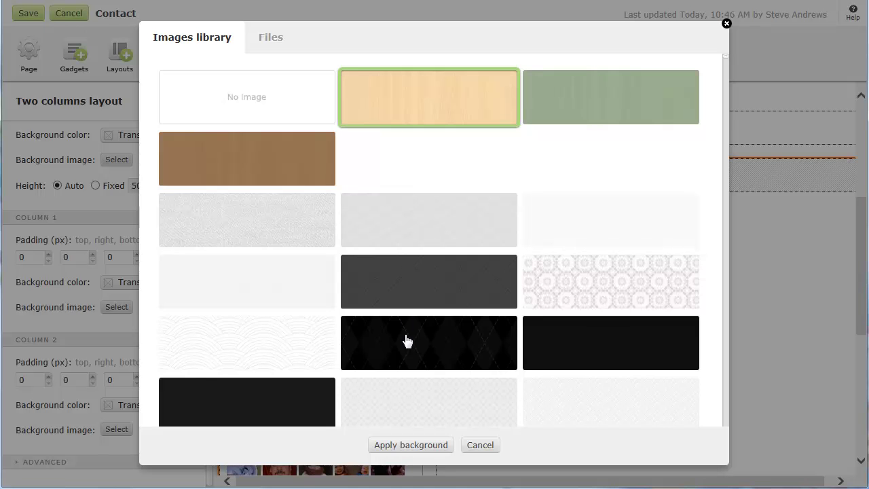
{"action": "left_click", "coordinate": [410, 448]}
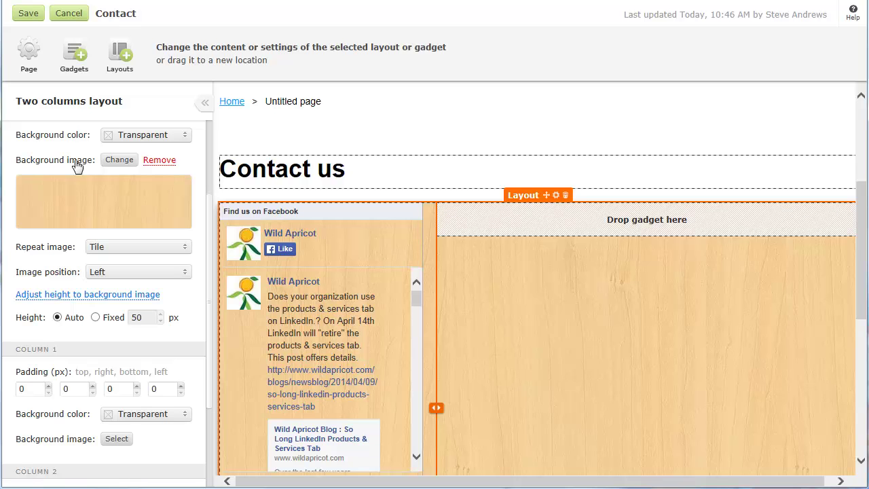
{"action": "left_click", "coordinate": [70, 66]}
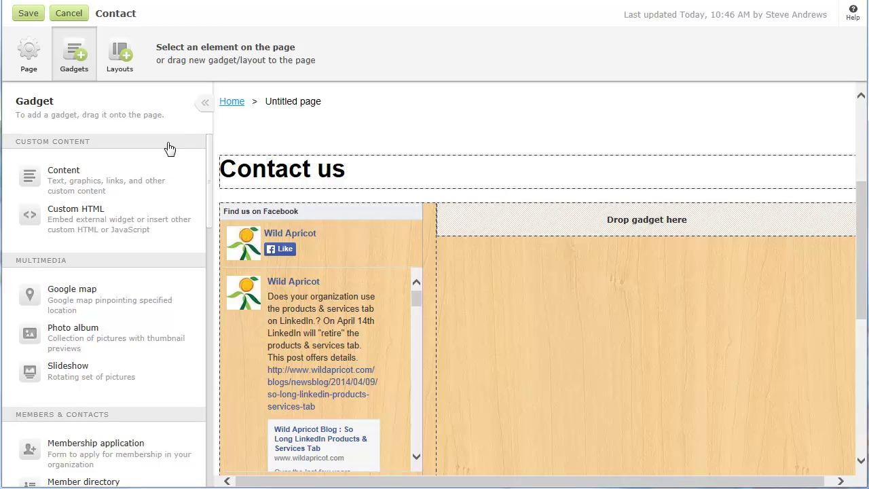
Add a Social profile gadget to the right column and remove its Facebook link
{"action": "left_click", "coordinate": [211, 447]}
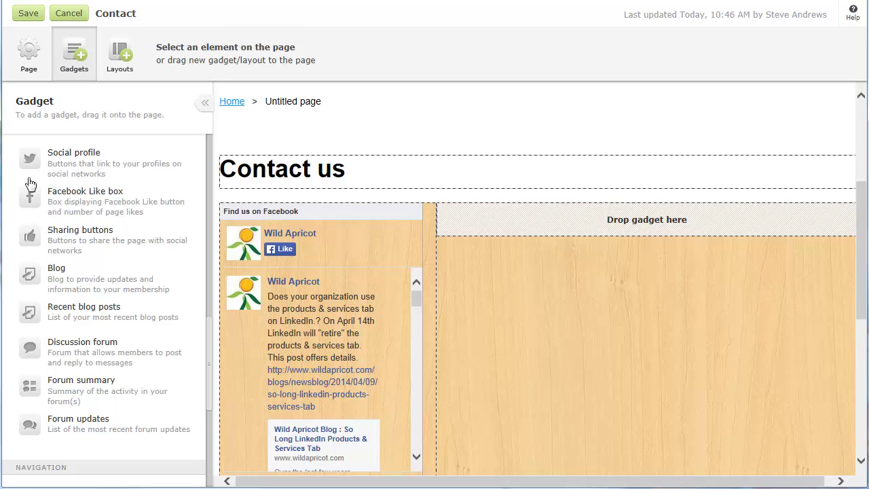
{"action": "left_click_drag", "start_coordinate": [29, 158], "coordinate": [504, 219]}
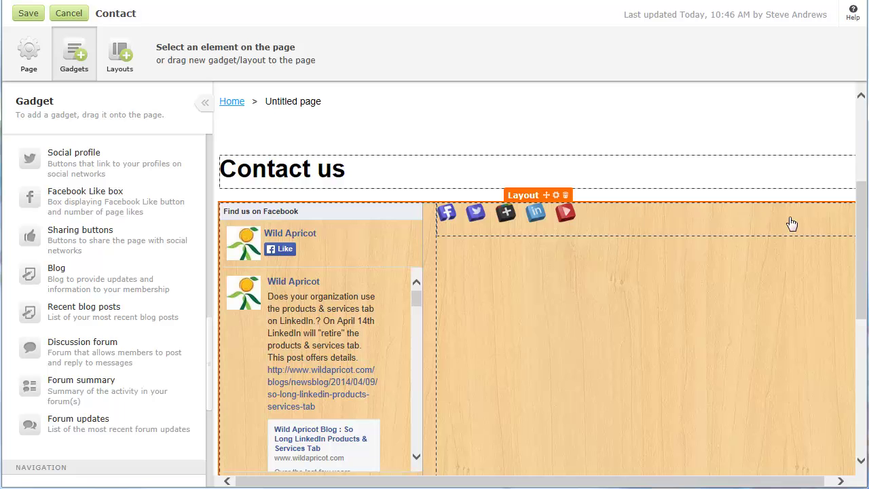
{"action": "left_click", "coordinate": [820, 223]}
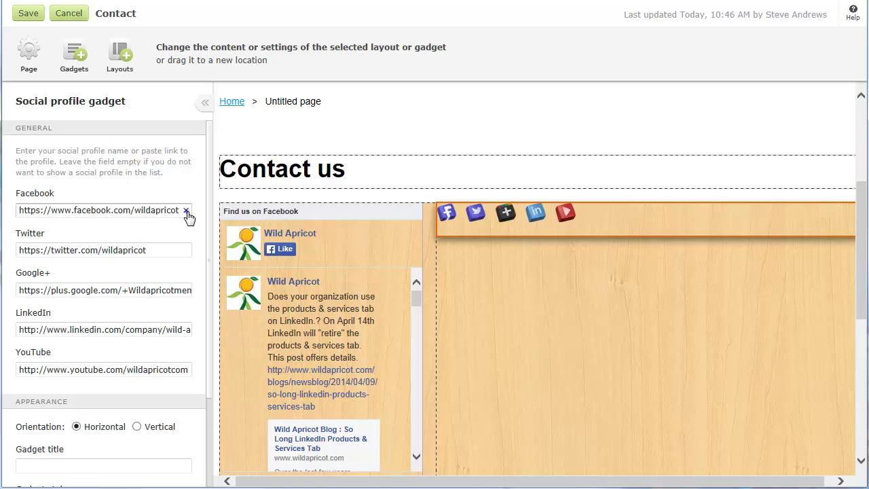
{"action": "left_click", "coordinate": [186, 211]}
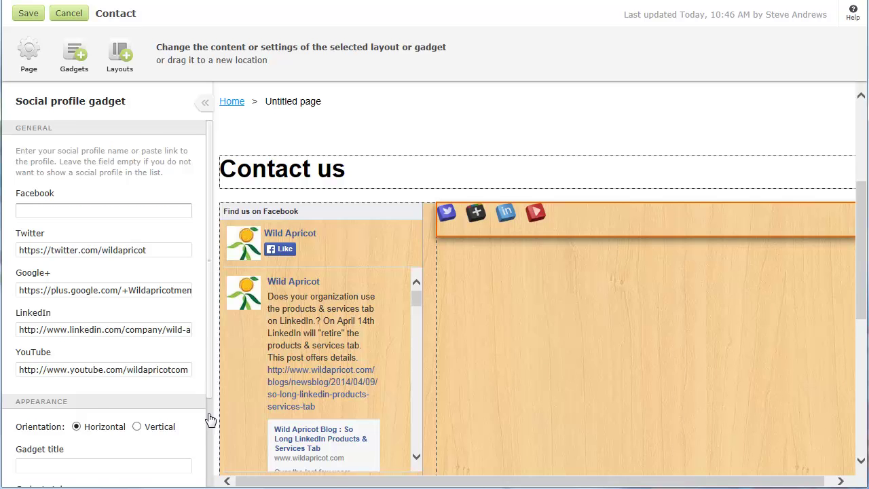
{"action": "scroll", "coordinate": [211, 445], "scroll_direction": "down", "scroll_amount": 3}
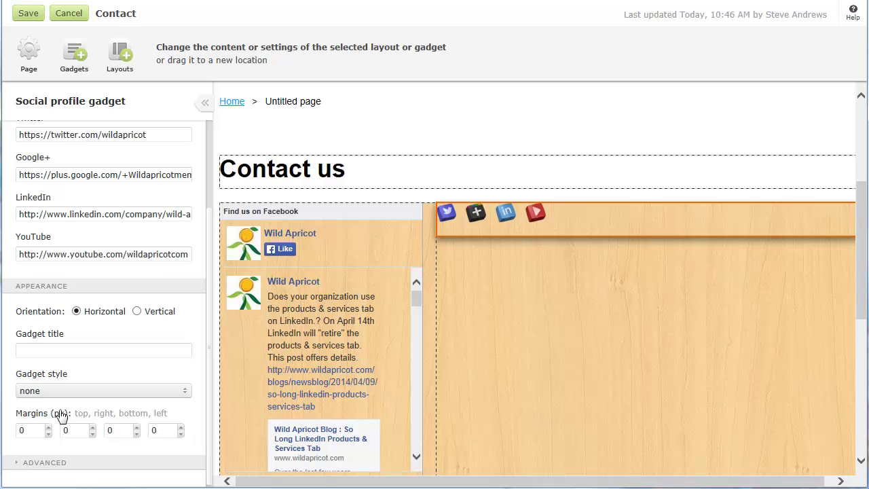
Title the social block 'And follow us on...' with Box style 2, and add a Google map below
{"action": "left_click", "coordinate": [28, 351]}
{"action": "type", "text": "And follow us on..."}
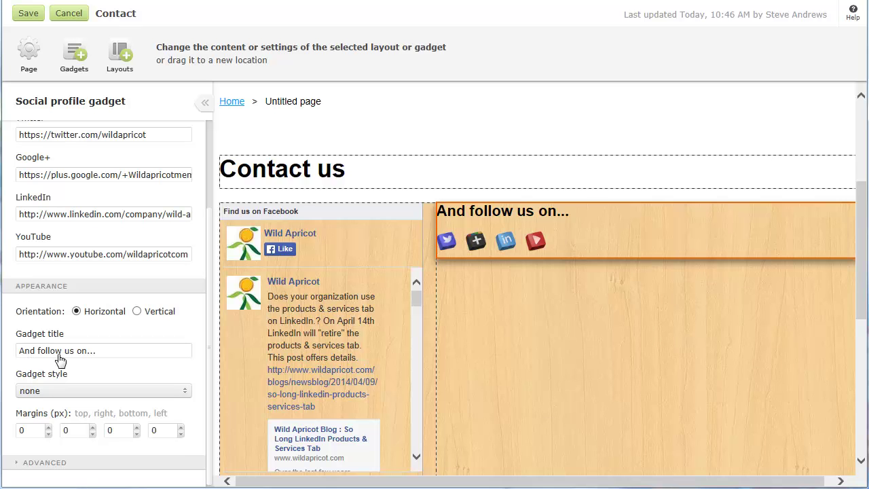
{"action": "left_click", "coordinate": [112, 393]}
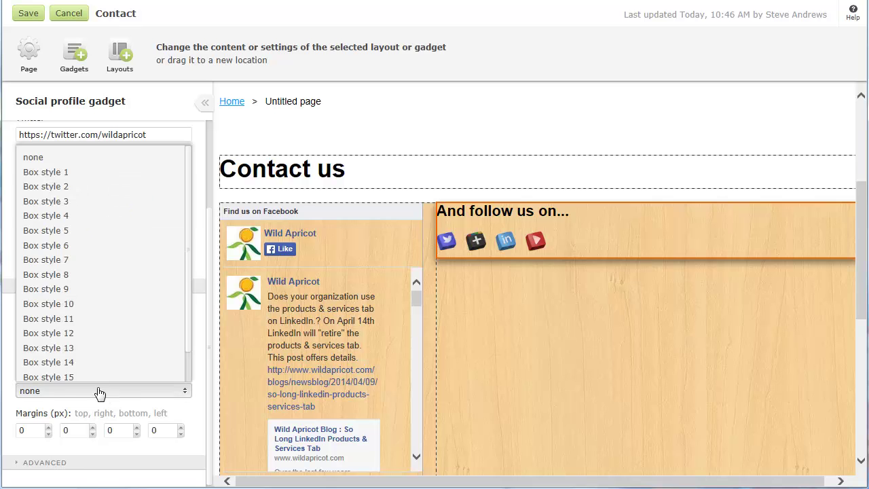
{"action": "left_click", "coordinate": [59, 187]}
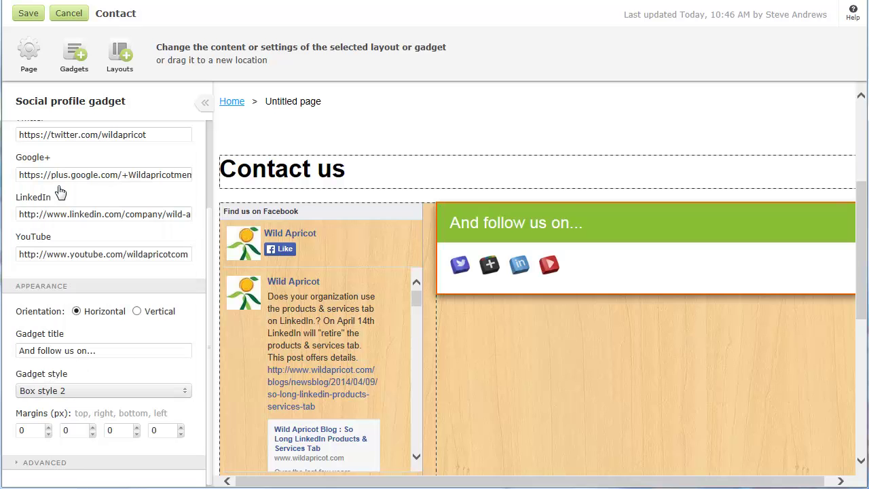
{"action": "left_click", "coordinate": [73, 65]}
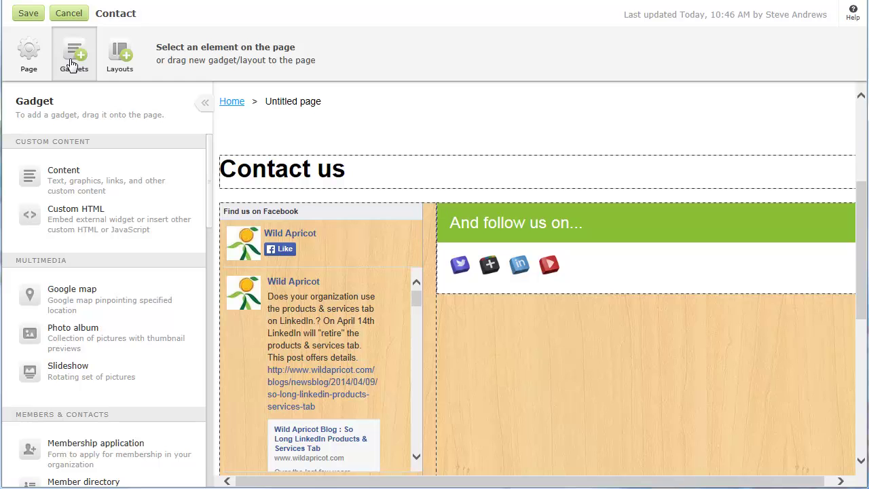
{"action": "left_click_drag", "start_coordinate": [29, 297], "coordinate": [506, 292]}
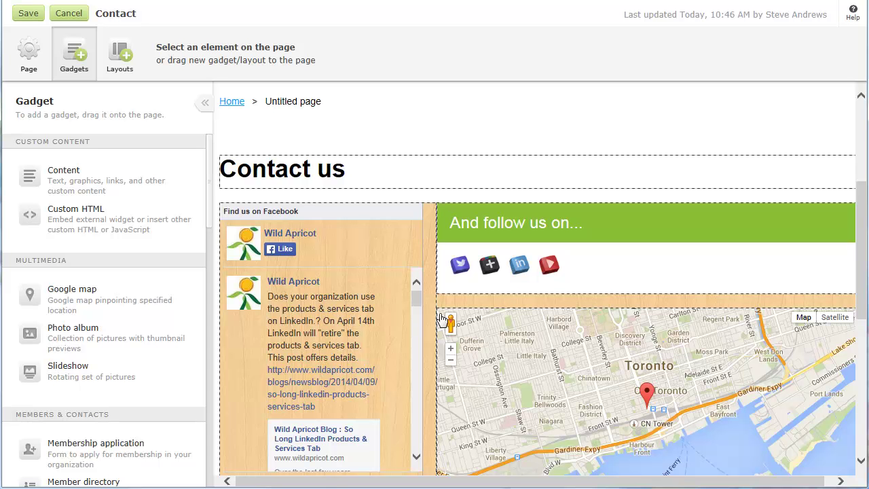
Save the Contact page, reorder the menu so Contact follows News and Members-only content nests under Members, and open the Events page
{"action": "left_click", "coordinate": [28, 13]}
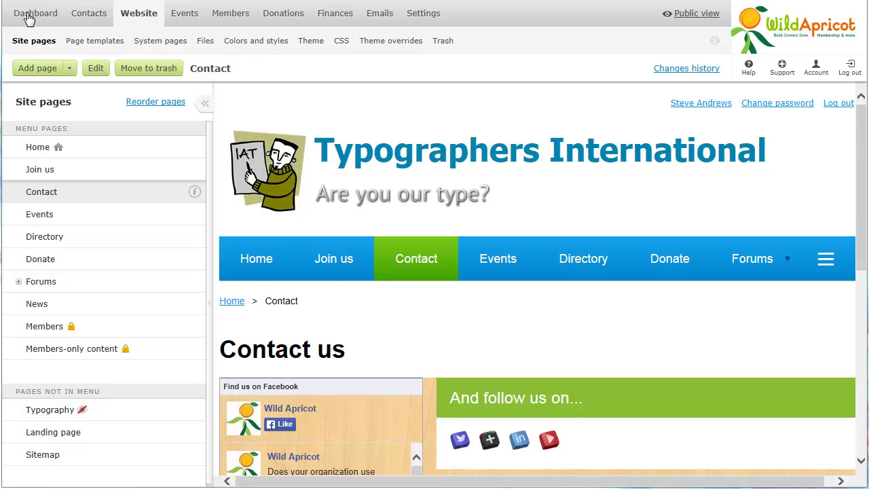
{"action": "left_click", "coordinate": [141, 102]}
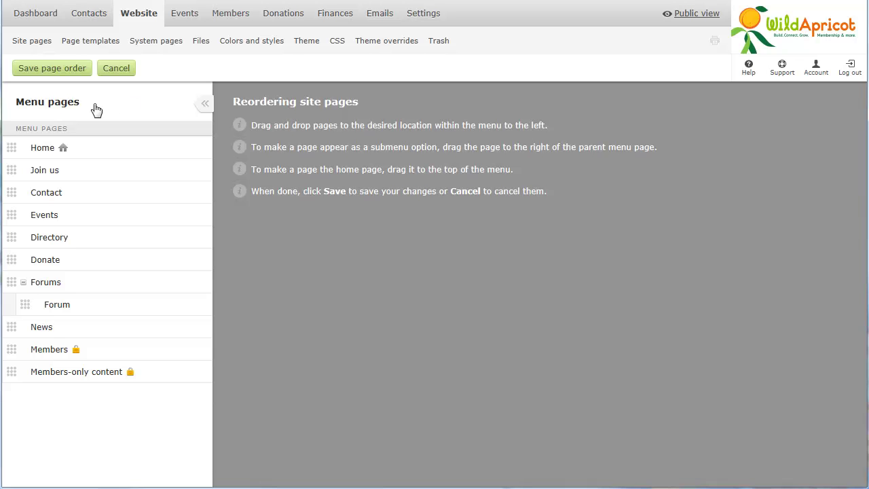
{"action": "left_click_drag", "start_coordinate": [19, 197], "coordinate": [7, 330]}
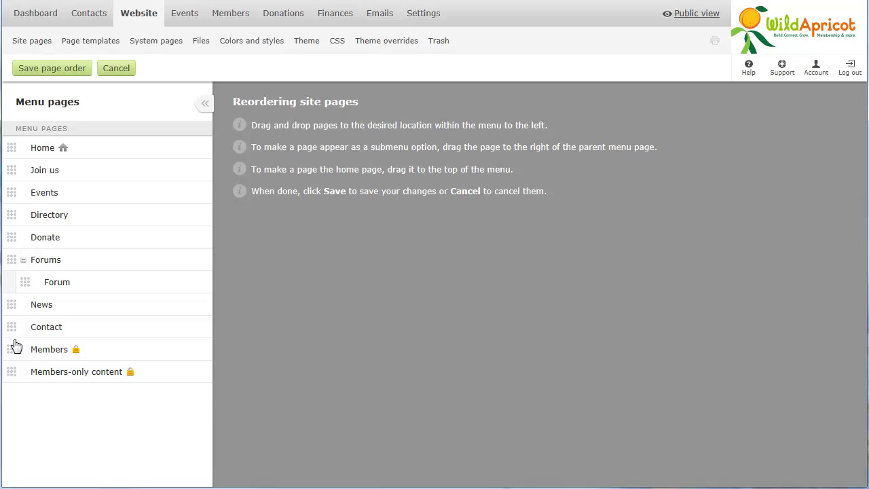
{"action": "left_click_drag", "start_coordinate": [13, 373], "coordinate": [26, 357]}
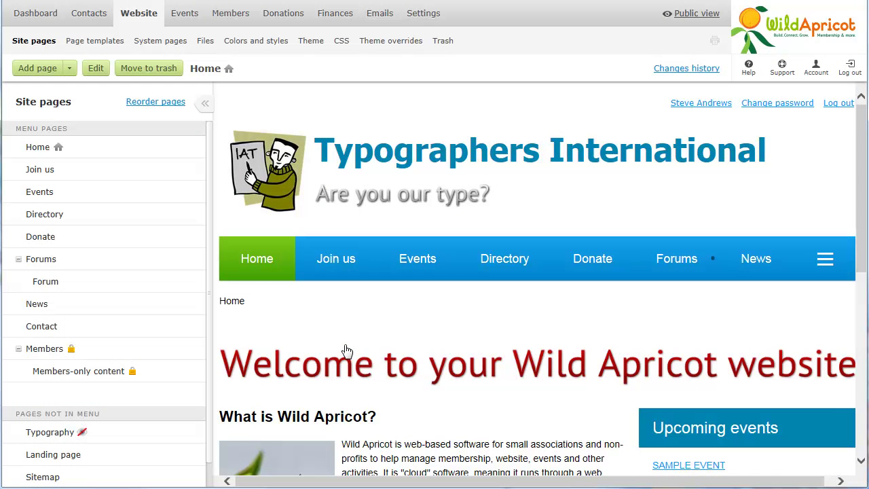
{"action": "left_click", "coordinate": [30, 195]}
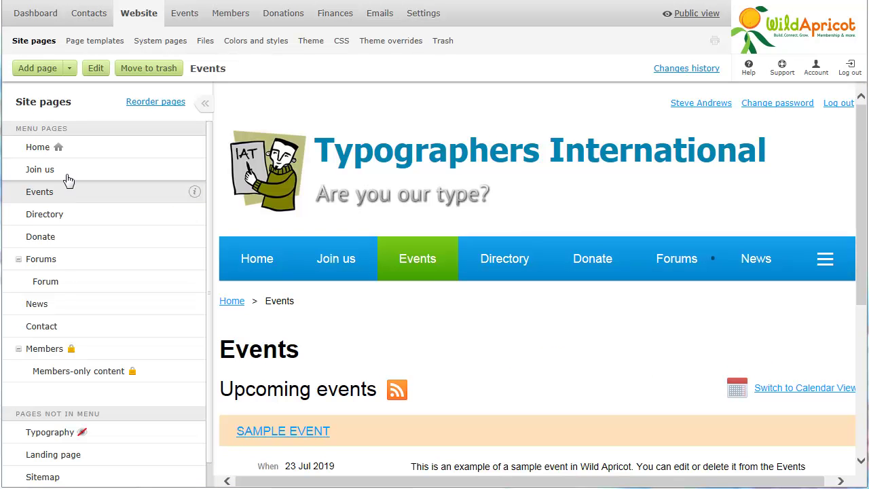
Add a two-column layout above the upcoming events, move the event calendar into the left column, and widen it
{"action": "left_click", "coordinate": [96, 68]}
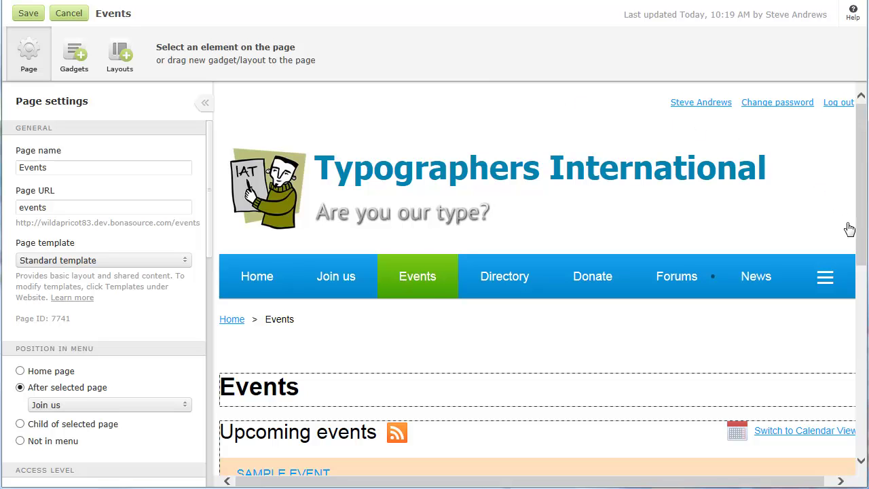
{"action": "left_click", "coordinate": [860, 278]}
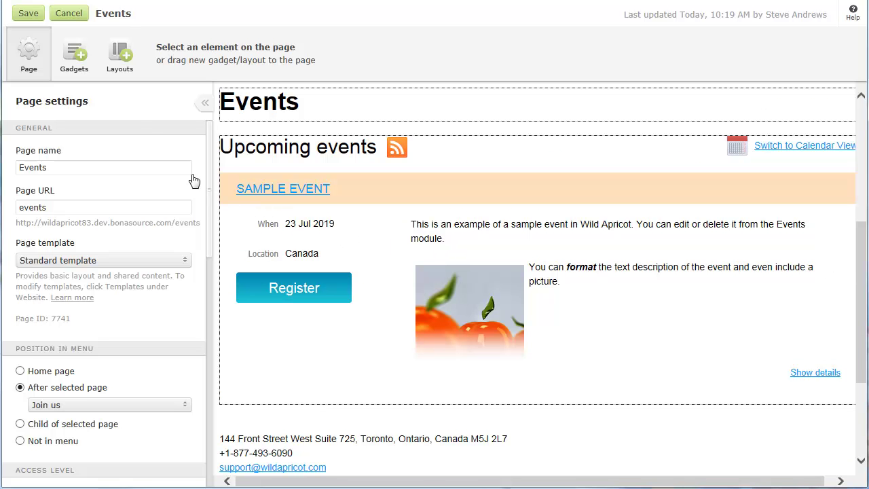
{"action": "left_click", "coordinate": [121, 68]}
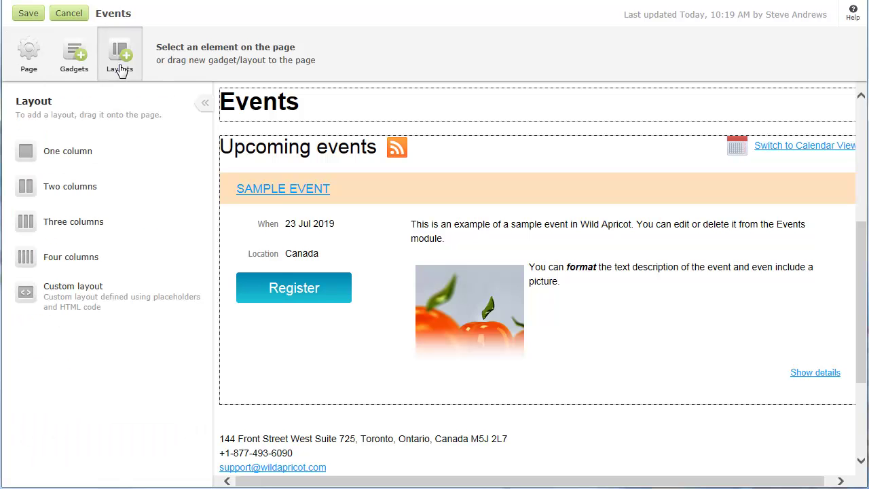
{"action": "left_click_drag", "start_coordinate": [28, 195], "coordinate": [275, 118]}
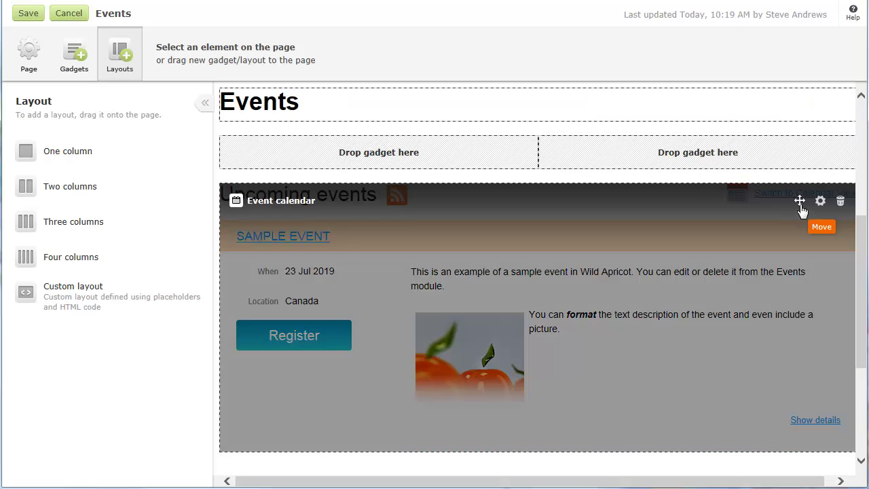
{"action": "left_click_drag", "start_coordinate": [800, 201], "coordinate": [469, 152]}
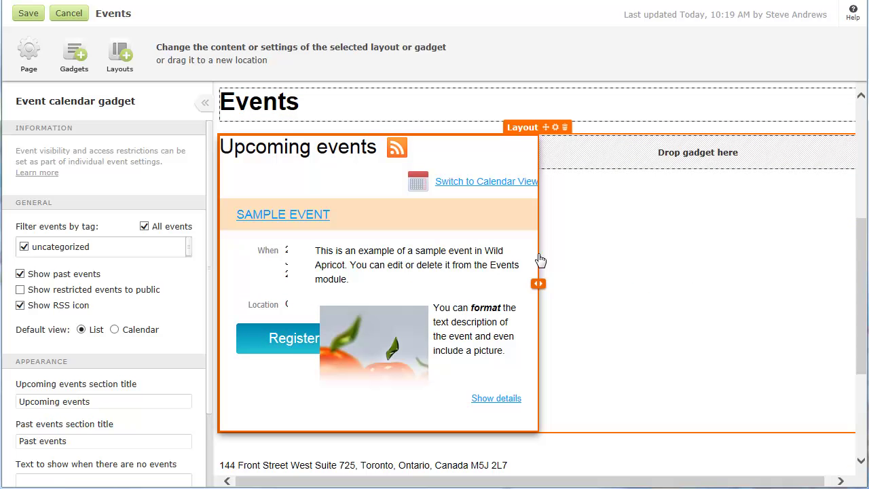
{"action": "left_click_drag", "start_coordinate": [541, 288], "coordinate": [664, 287]}
Set Column 1's right padding to 20 px
{"action": "double_click", "coordinate": [65, 387]}
{"action": "type", "text": "20"}
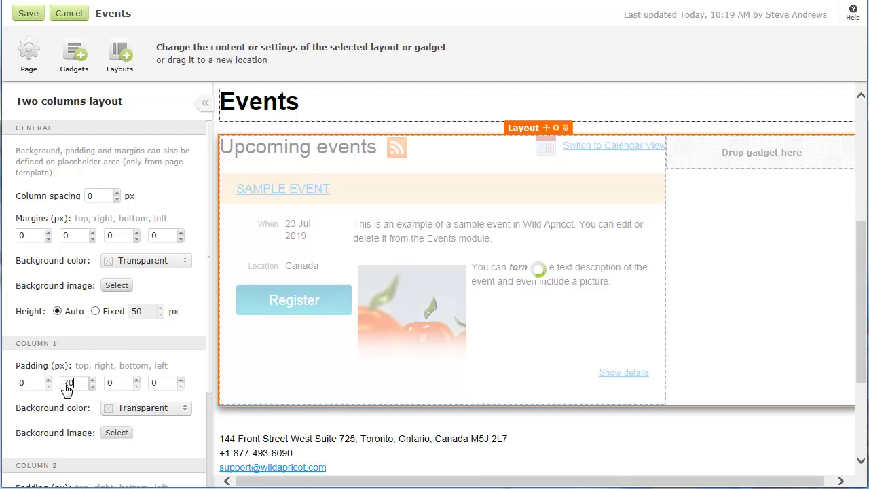
{"action": "key", "text": "Tab"}
{"action": "key", "text": "BackSpace"}
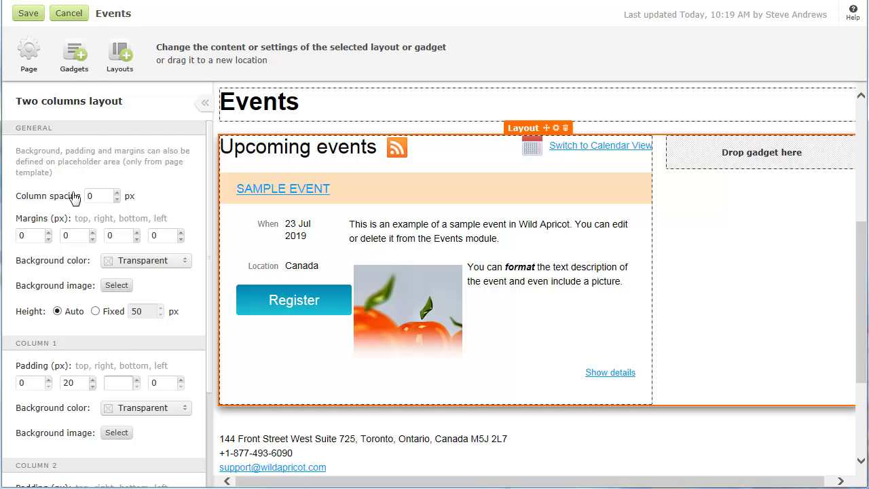
{"action": "left_click", "coordinate": [76, 70]}
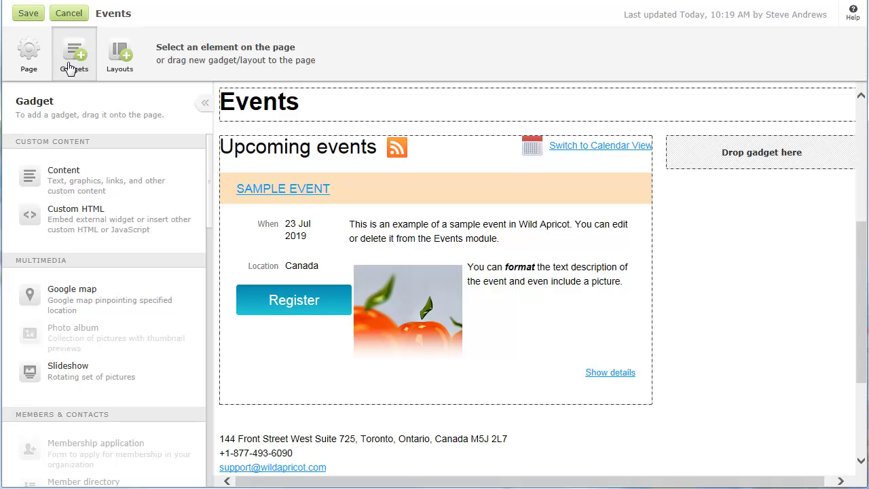
Drop a Content gadget into the empty right column beside the event calendar and start editing it
{"action": "left_click_drag", "start_coordinate": [31, 180], "coordinate": [724, 155]}
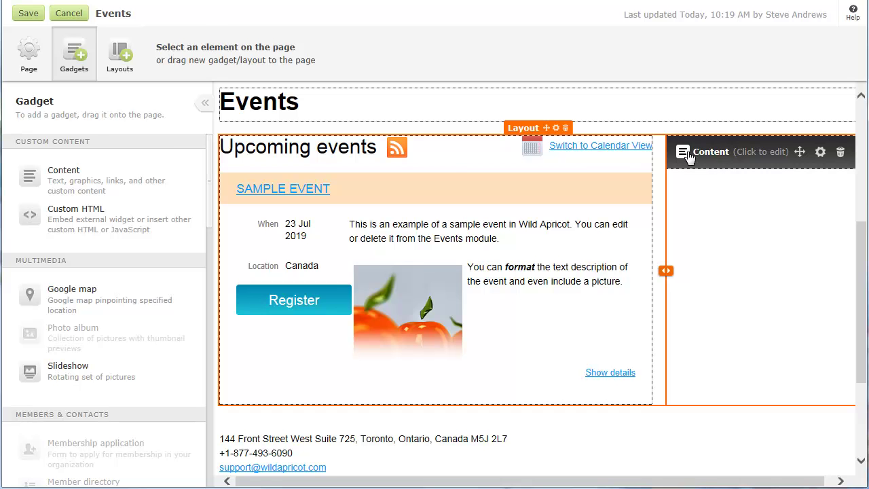
{"action": "left_click", "coordinate": [687, 156]}
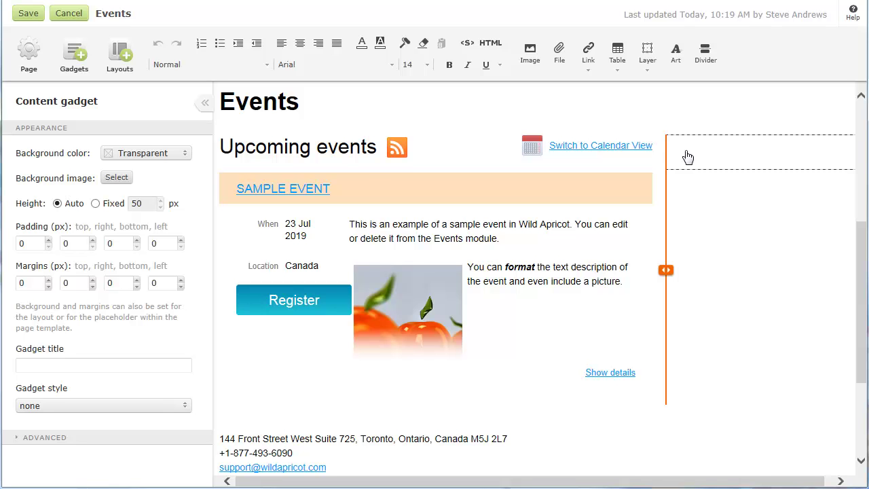
Insert the '02 - Font' logo at Small (100px) with a 'Font House' caption, both centred
{"action": "left_click", "coordinate": [531, 54]}
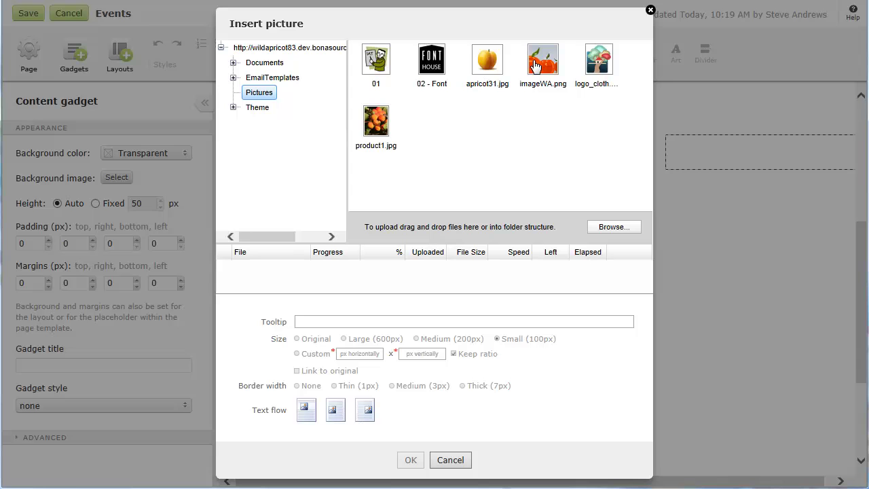
{"action": "left_click", "coordinate": [434, 73]}
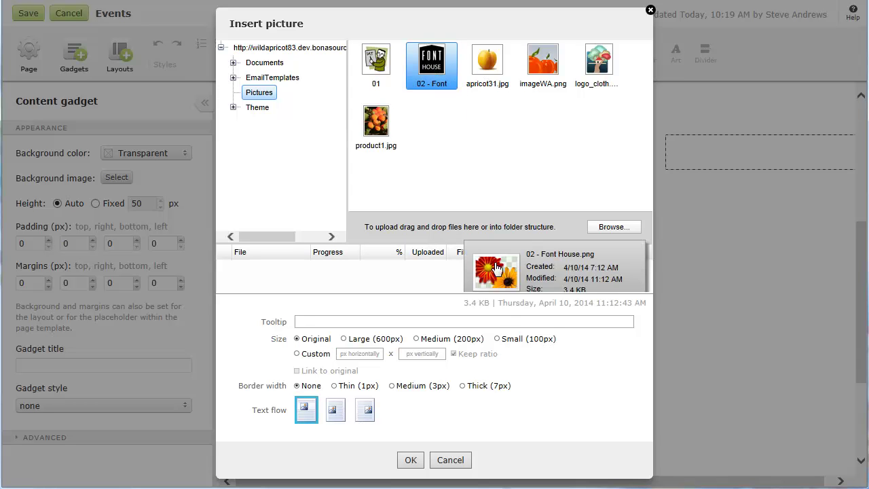
{"action": "left_click", "coordinate": [497, 342]}
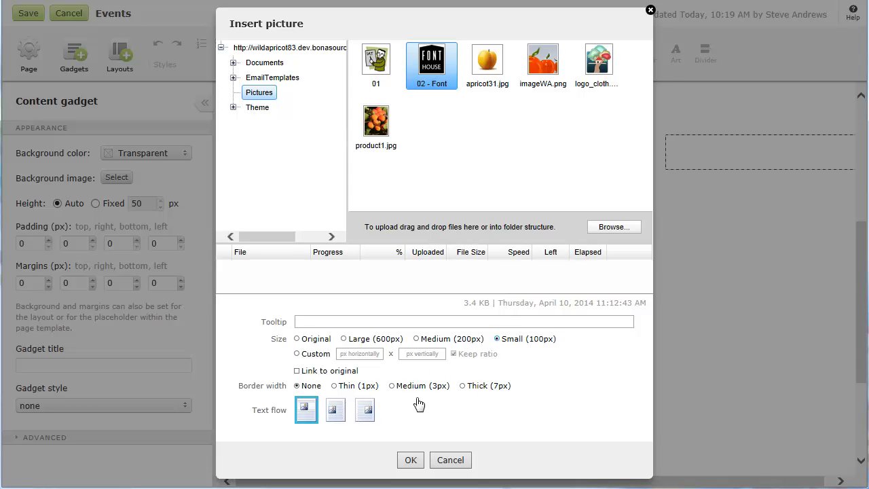
{"action": "left_click", "coordinate": [411, 461]}
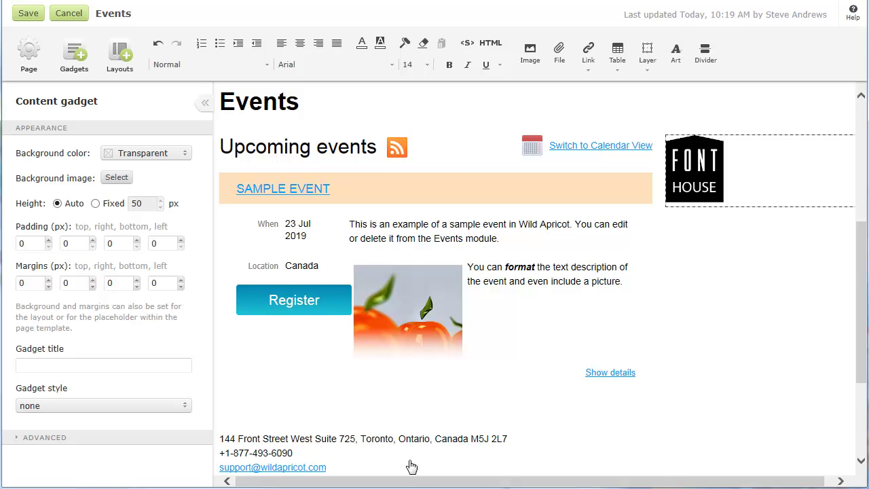
{"action": "key", "text": "Return"}
{"action": "type", "text": "Font House"}
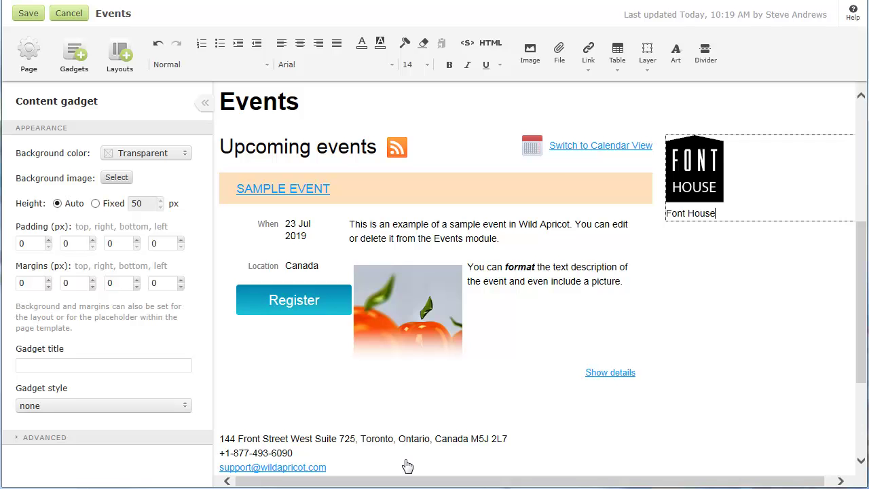
{"action": "key", "text": "ctrl+a"}
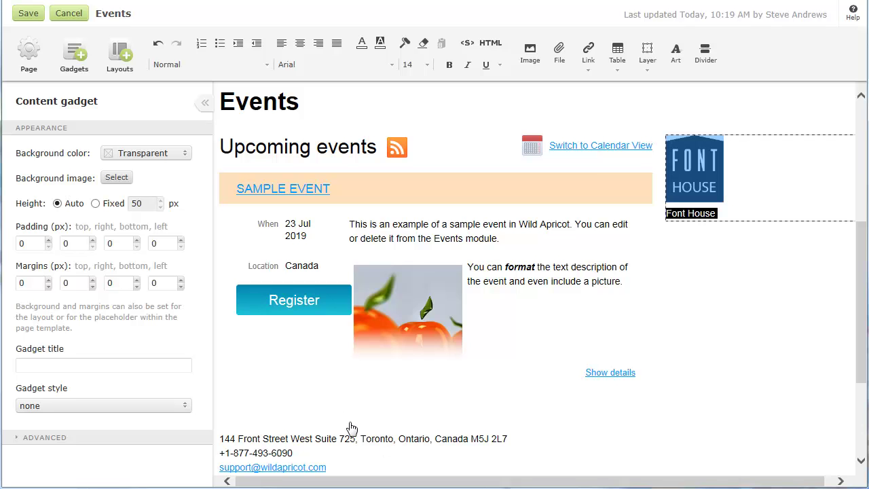
{"action": "left_click", "coordinate": [300, 44]}
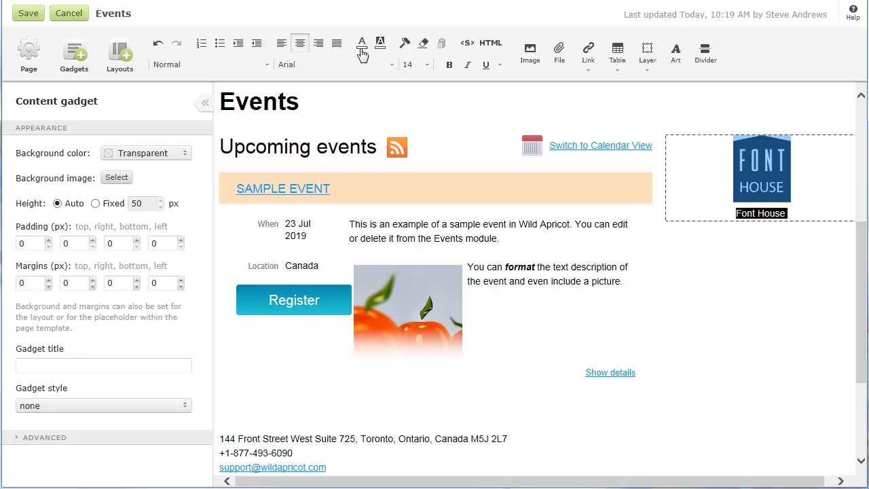
Add a floating layer left of the logo reading 'Gold Sponsor!' in red
{"action": "left_click", "coordinate": [647, 68]}
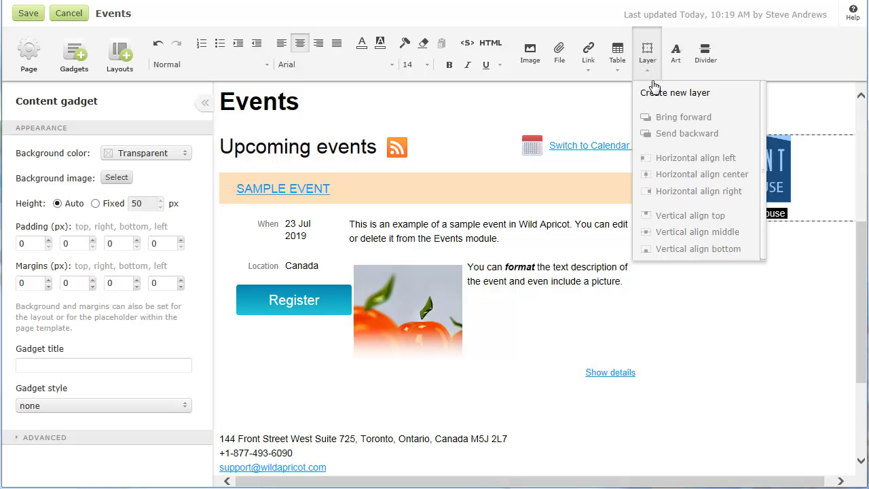
{"action": "left_click", "coordinate": [657, 93]}
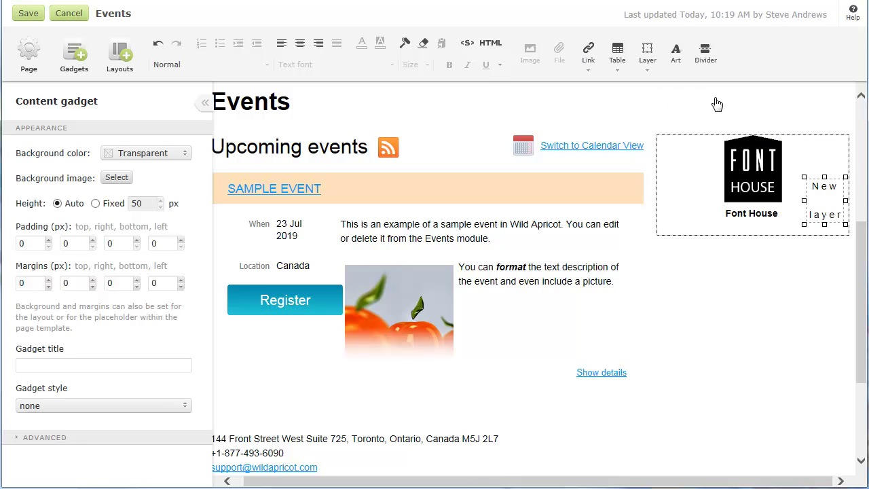
{"action": "left_click_drag", "start_coordinate": [828, 221], "coordinate": [662, 175]}
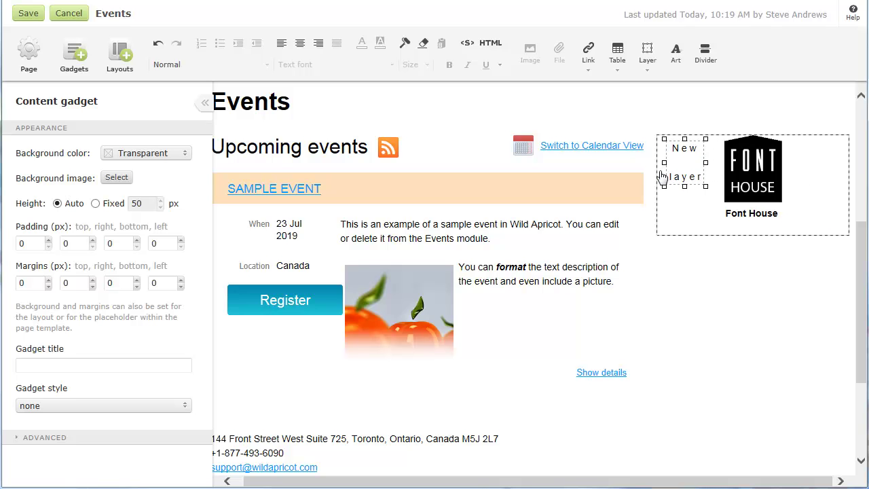
{"action": "double_click", "coordinate": [673, 155]}
{"action": "key", "text": "ctrl+a"}
{"action": "type", "text": "Gold Sponsor!"}
{"action": "key", "text": "ctrl+a"}
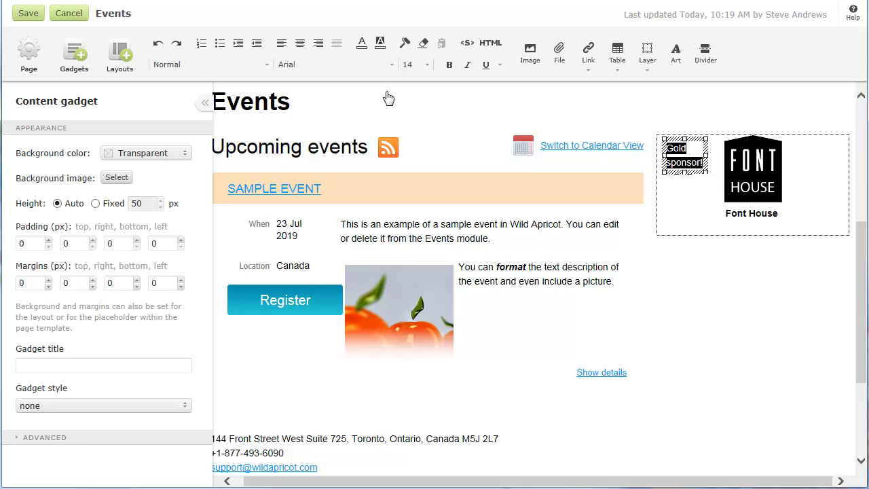
{"action": "left_click", "coordinate": [364, 46]}
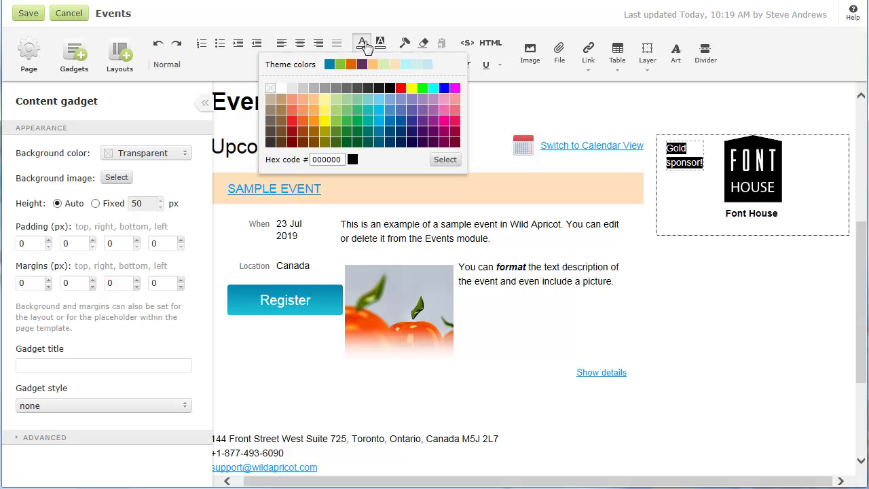
{"action": "left_click", "coordinate": [406, 96]}
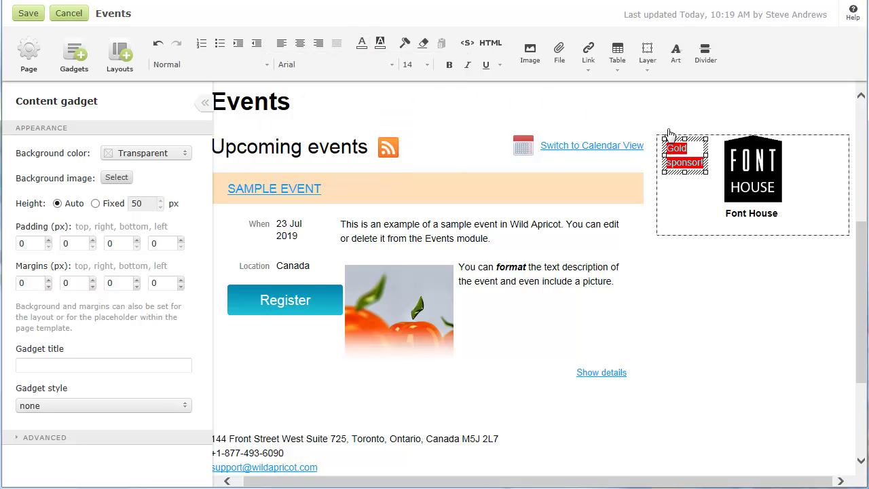
{"action": "left_click", "coordinate": [730, 217]}
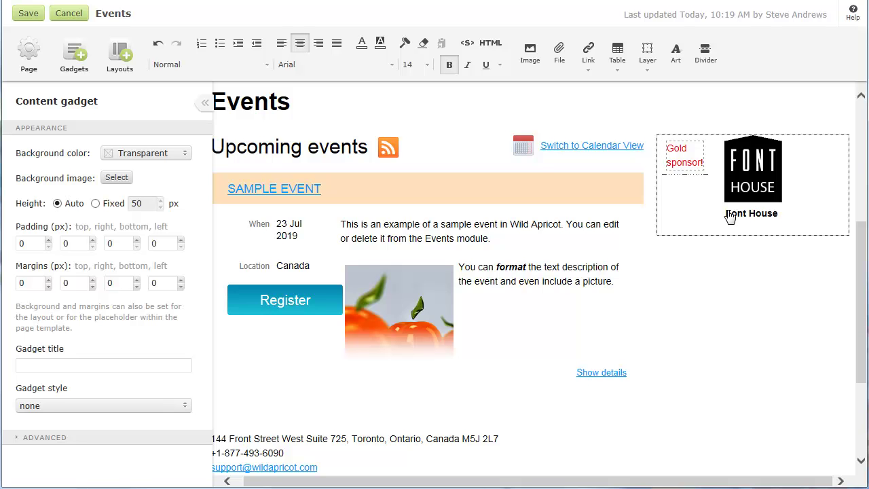
{"action": "left_click_drag", "start_coordinate": [727, 214], "coordinate": [779, 216]}
Link the 'Font House' caption to fonthouse.com using the plain text link style
{"action": "left_click", "coordinate": [589, 54]}
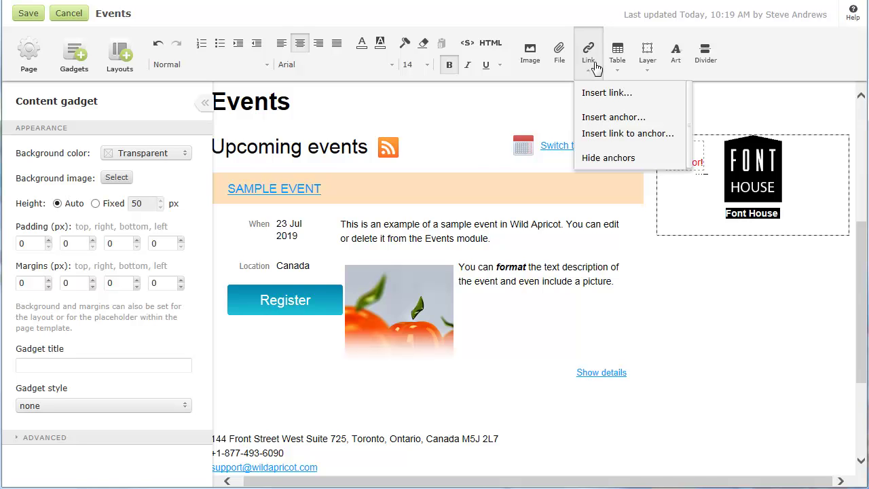
{"action": "left_click", "coordinate": [602, 93]}
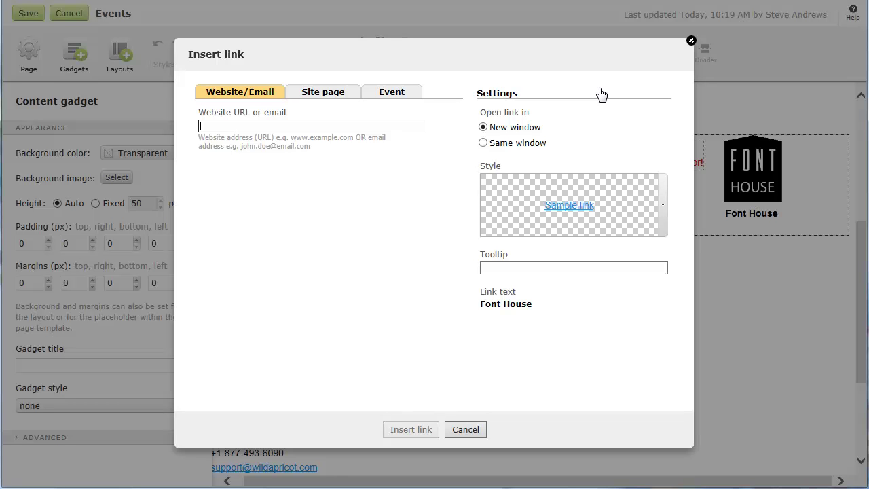
{"action": "type", "text": "fonthouse.com"}
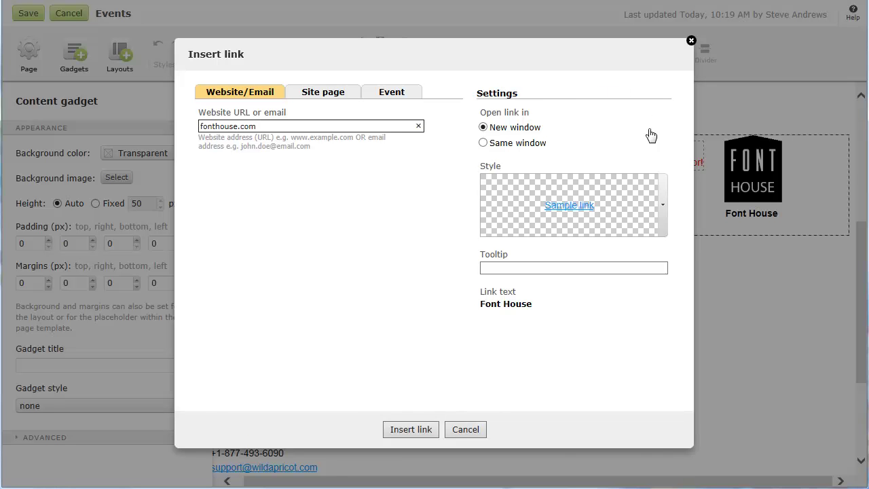
{"action": "left_click", "coordinate": [664, 233]}
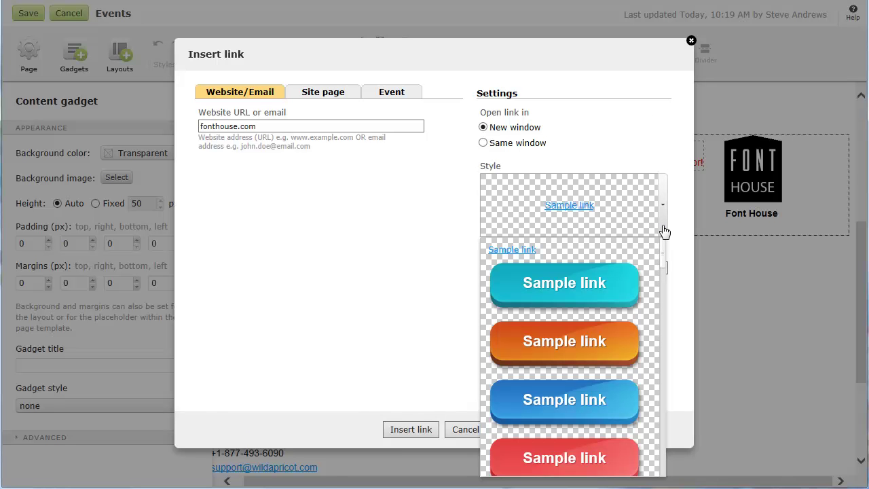
{"action": "left_click", "coordinate": [664, 232]}
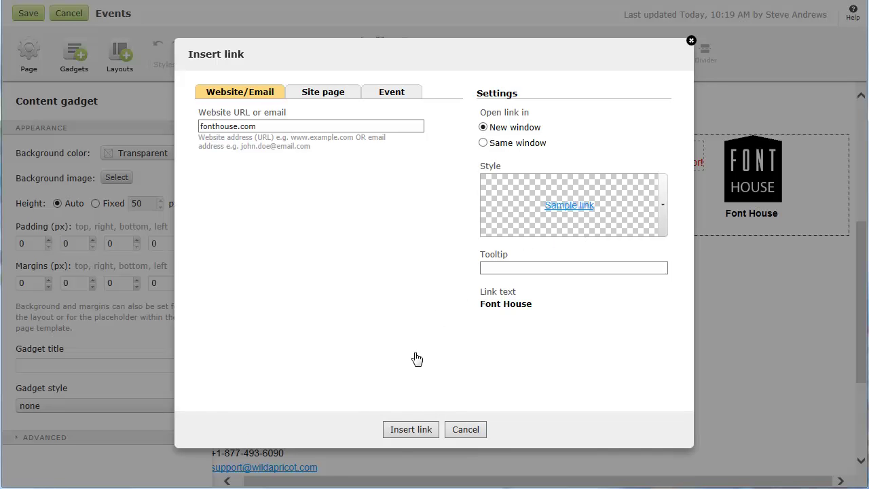
{"action": "left_click", "coordinate": [406, 432]}
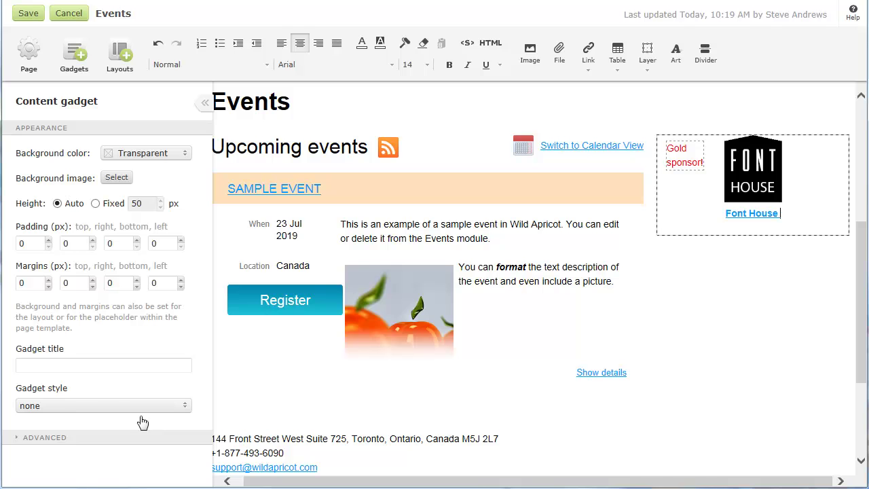
Give the Content gadget the title 'Our sponsor' and the Box style 1 gadget style
{"action": "left_click", "coordinate": [20, 366]}
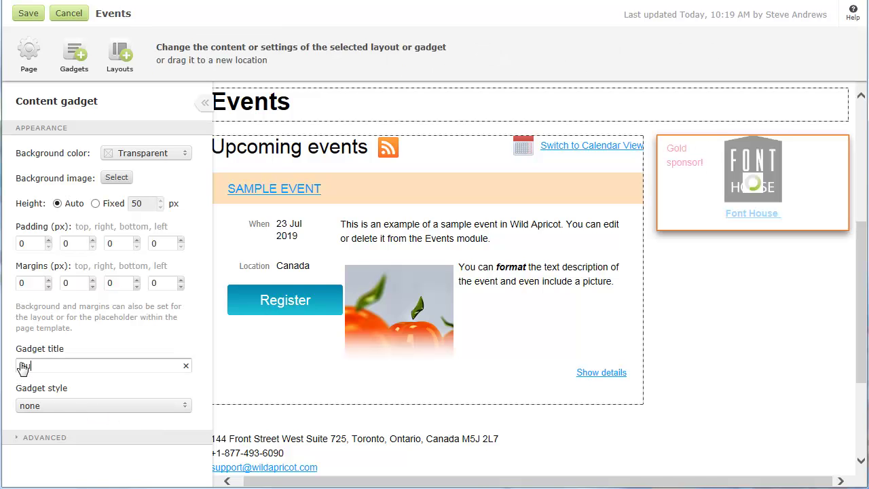
{"action": "type", "text": "Our sponsor"}
{"action": "left_click", "coordinate": [72, 406]}
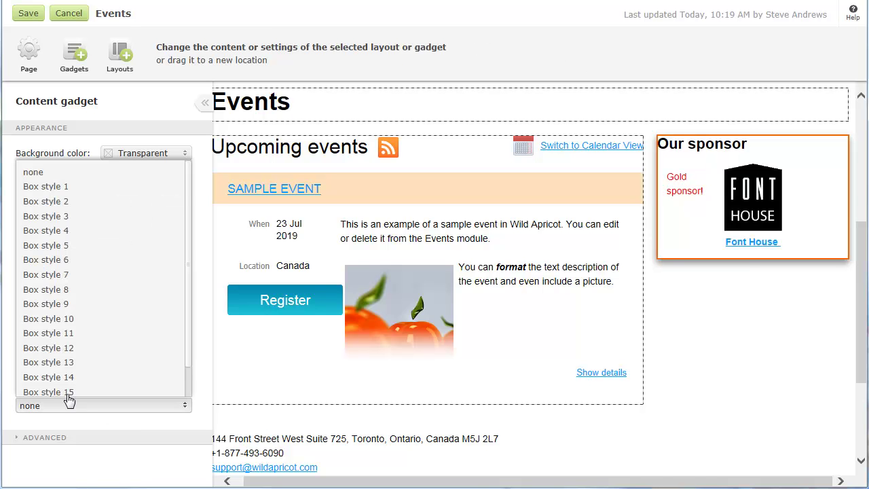
{"action": "left_click", "coordinate": [58, 187]}
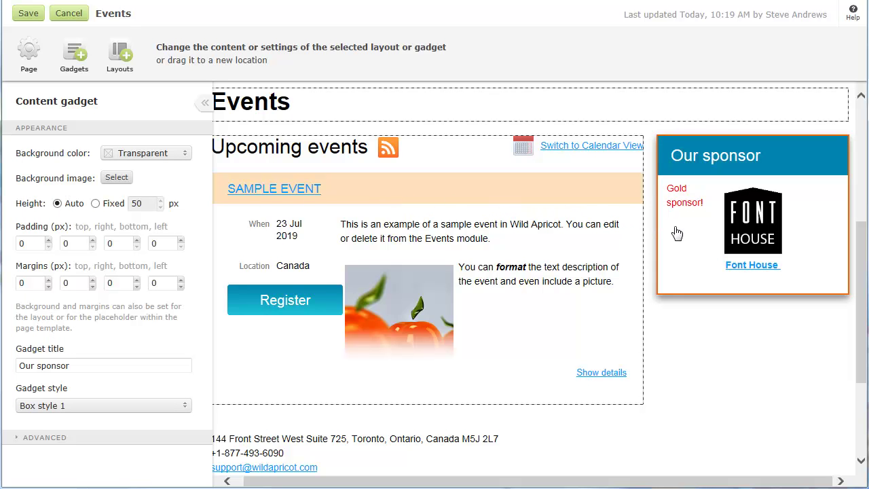
{"action": "left_click", "coordinate": [693, 248]}
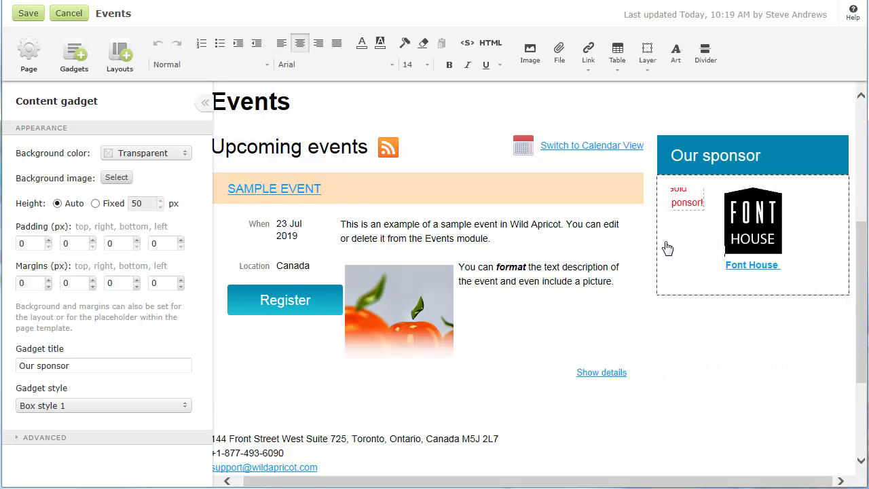
Inspect the sponsor block's HTML source and the Insert HTML box, closing both unchanged
{"action": "left_click", "coordinate": [493, 46]}
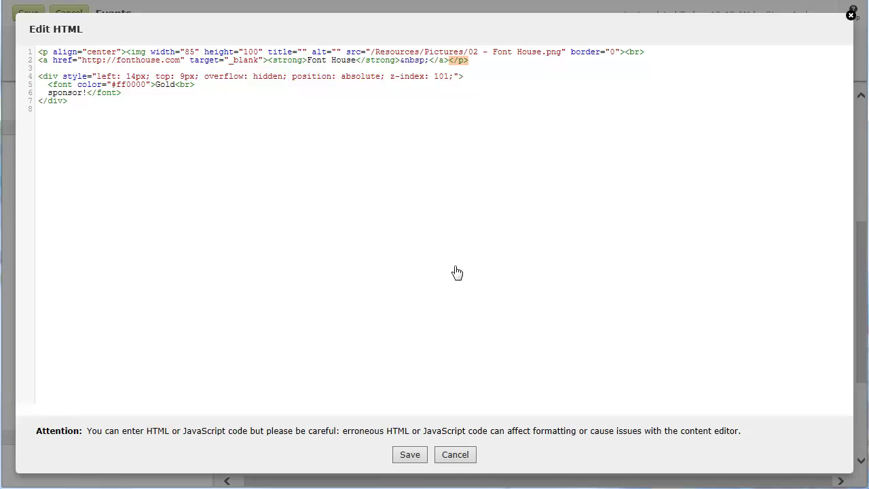
{"action": "left_click", "coordinate": [455, 455]}
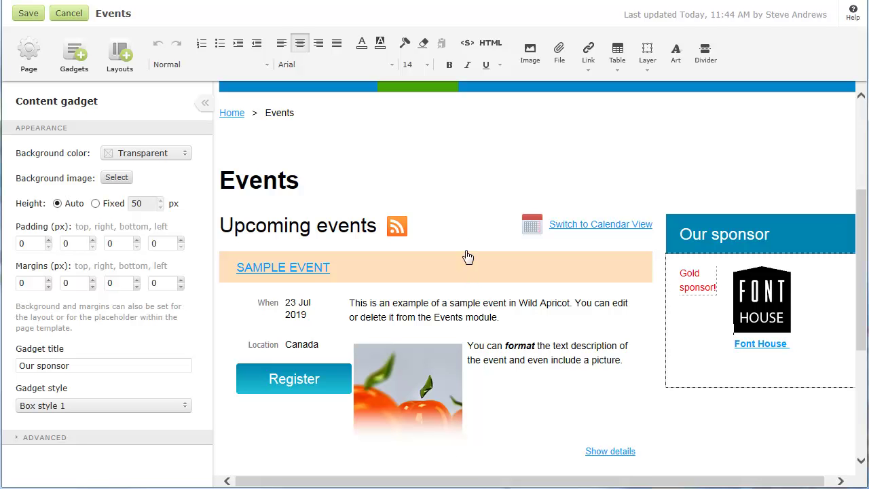
{"action": "left_click", "coordinate": [467, 47]}
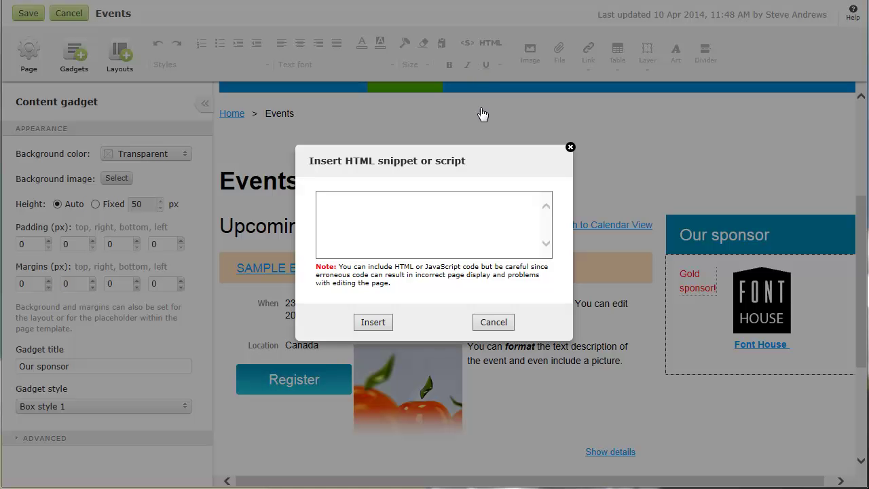
{"action": "left_click", "coordinate": [492, 322]}
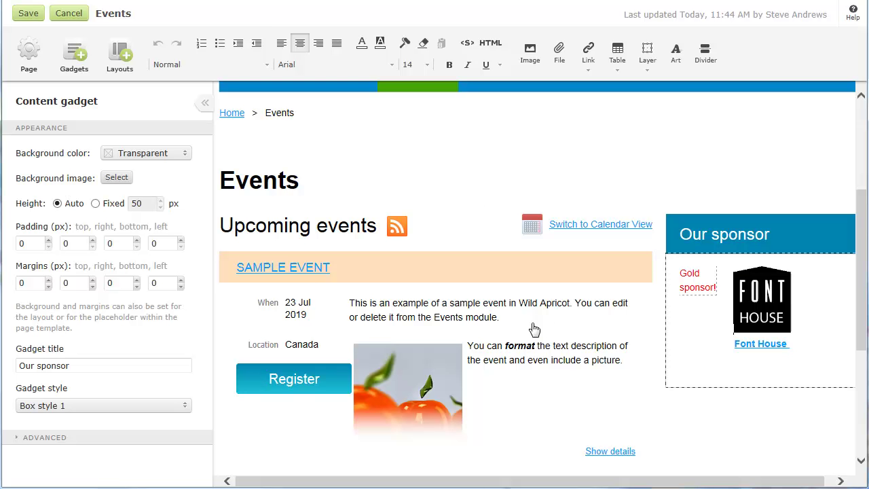
Delete the Gold sponsor! text, then undo to restore it
{"action": "left_click", "coordinate": [697, 293]}
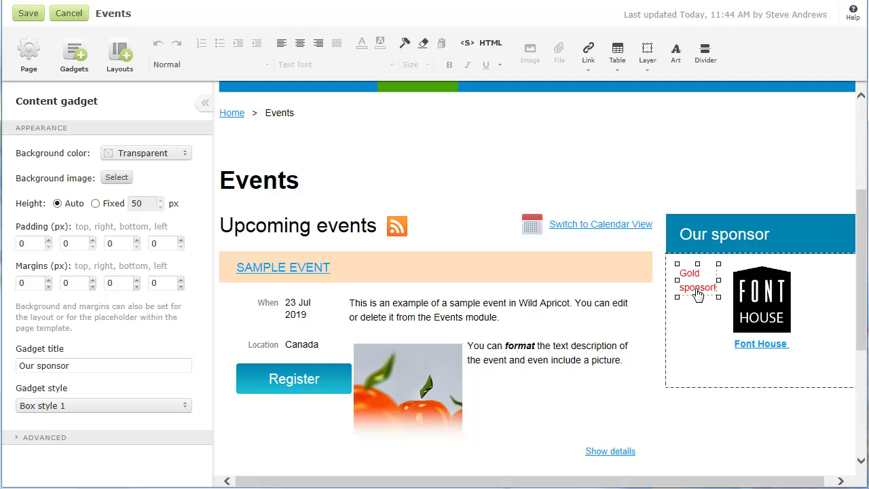
{"action": "key", "text": "Delete"}
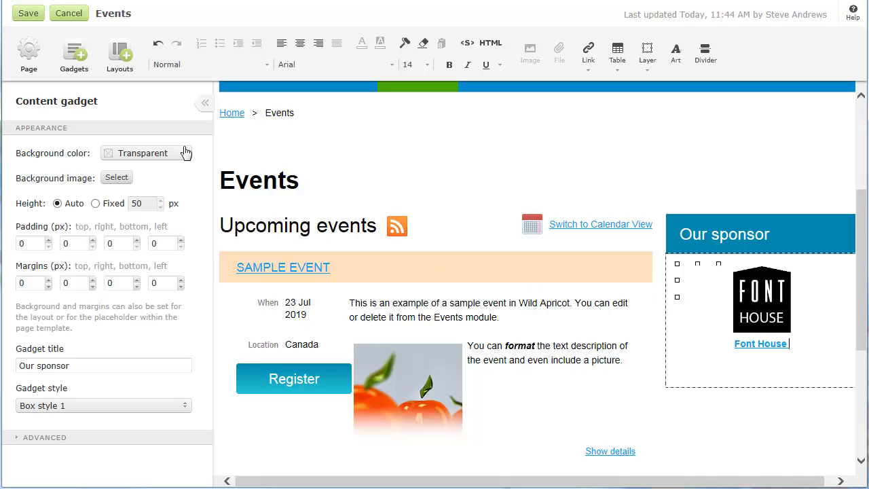
{"action": "left_click", "coordinate": [157, 45]}
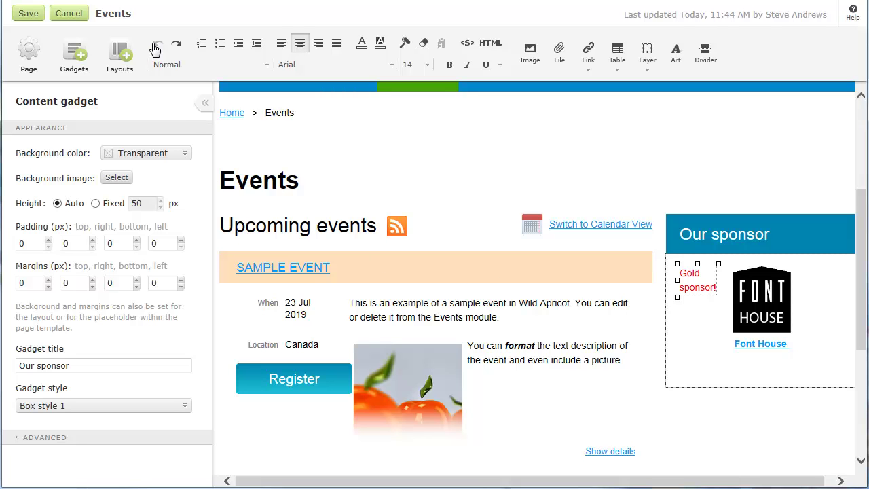
Save the Events page, preview Version 1 in Changes history without restoring, and return to Site pages
{"action": "left_click", "coordinate": [28, 13]}
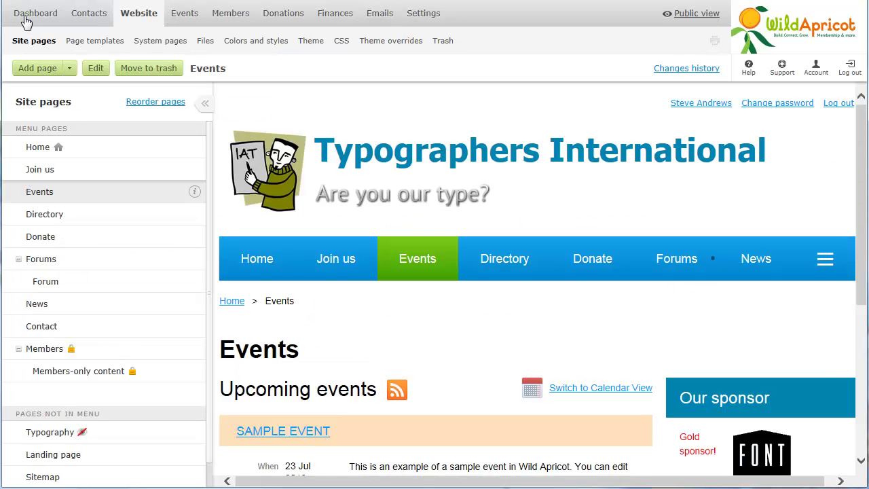
{"action": "left_click", "coordinate": [671, 71]}
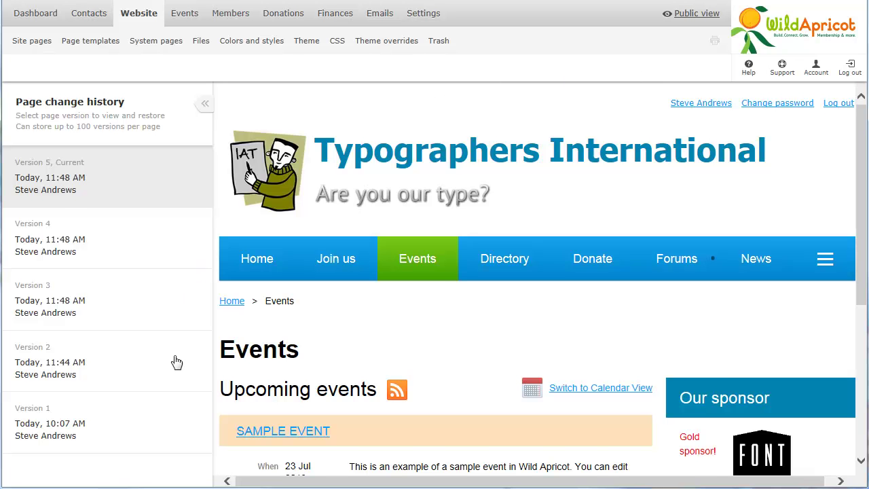
{"action": "left_click", "coordinate": [170, 412]}
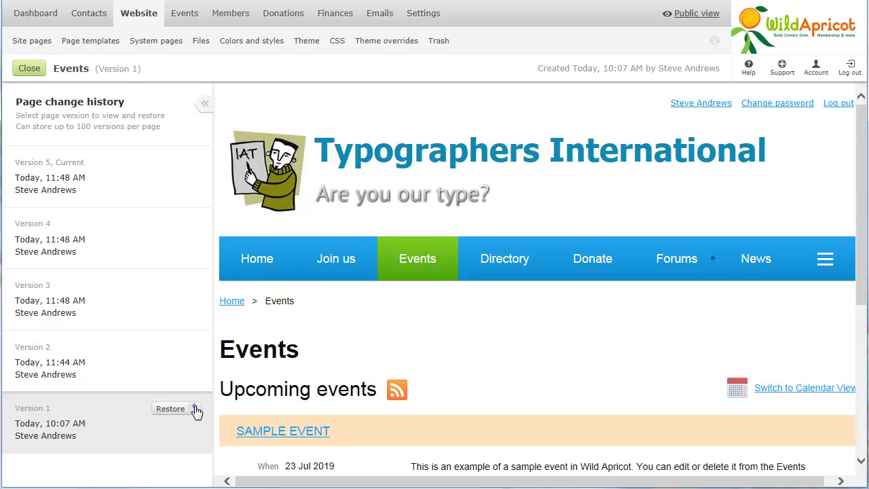
{"action": "left_click", "coordinate": [196, 410]}
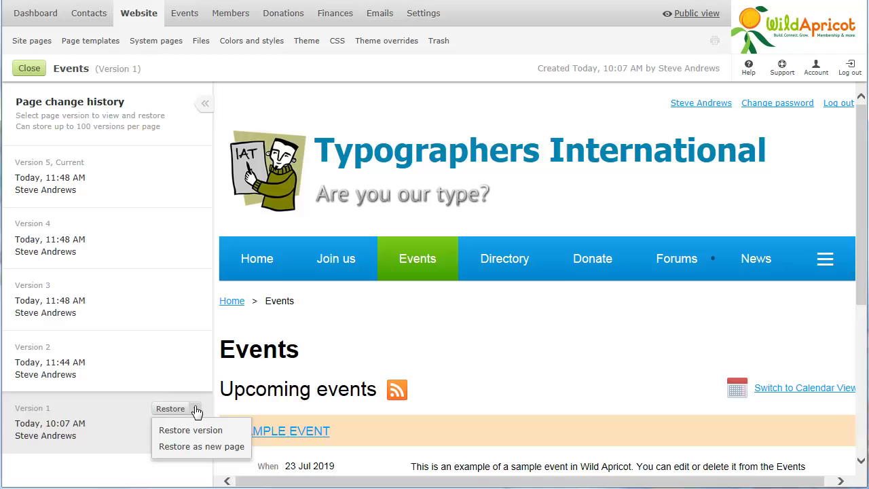
{"action": "left_click", "coordinate": [196, 410]}
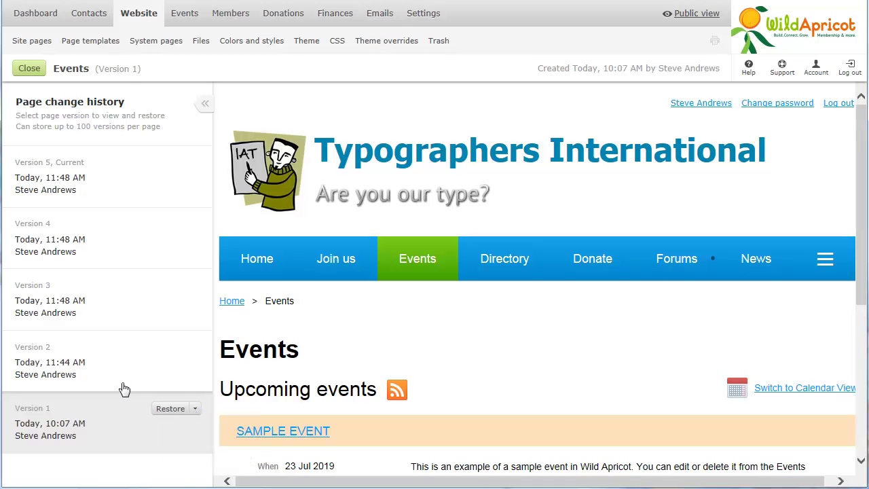
{"action": "left_click", "coordinate": [31, 42]}
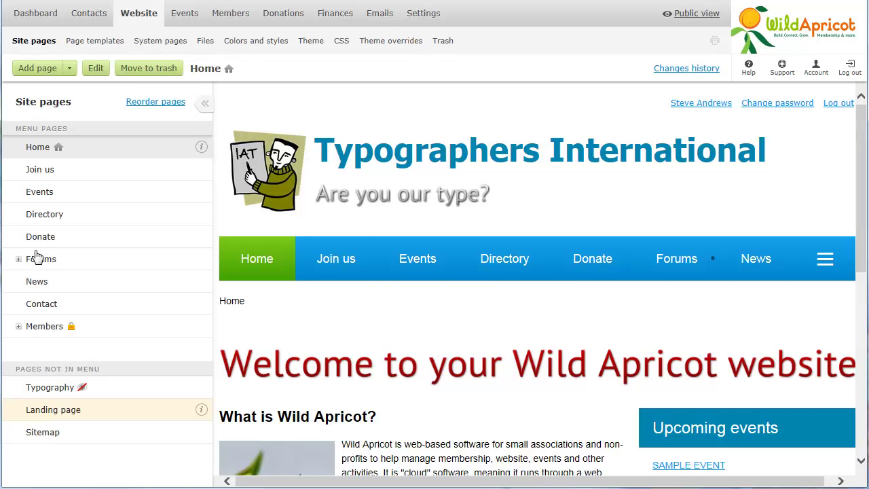
Move the News page to the trash, then restore it from the Trash list
{"action": "left_click", "coordinate": [38, 282]}
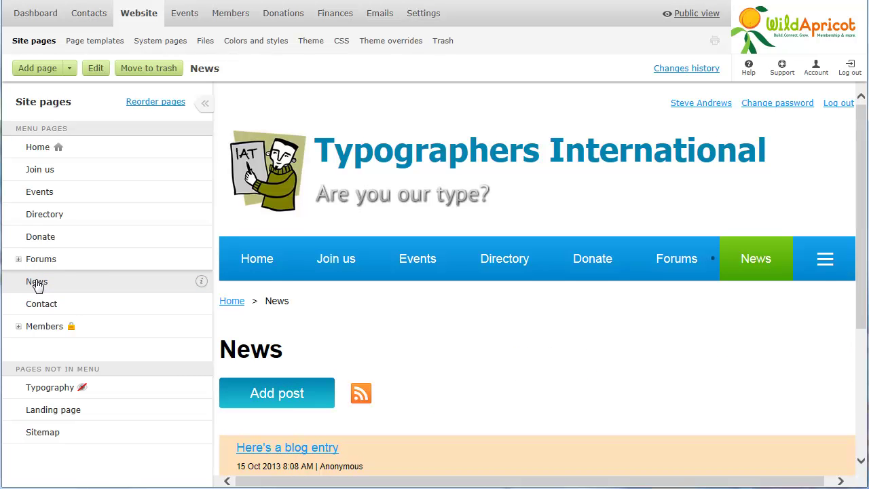
{"action": "left_click", "coordinate": [163, 72]}
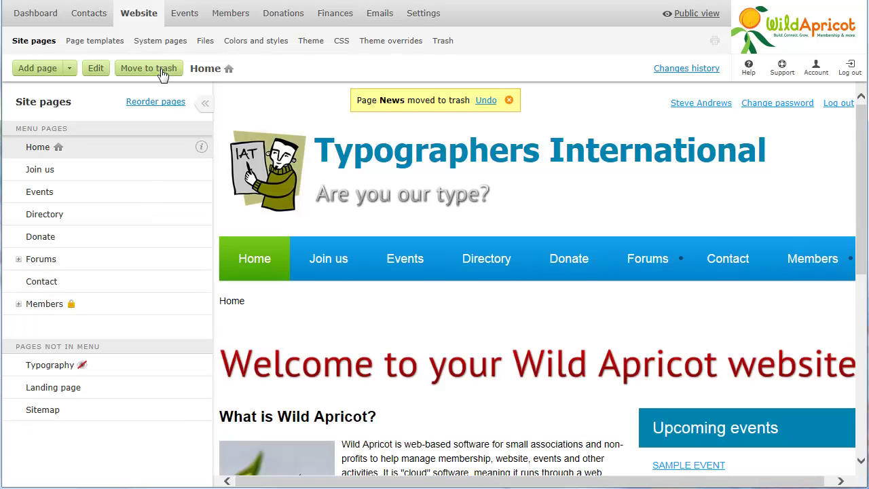
{"action": "left_click", "coordinate": [442, 42]}
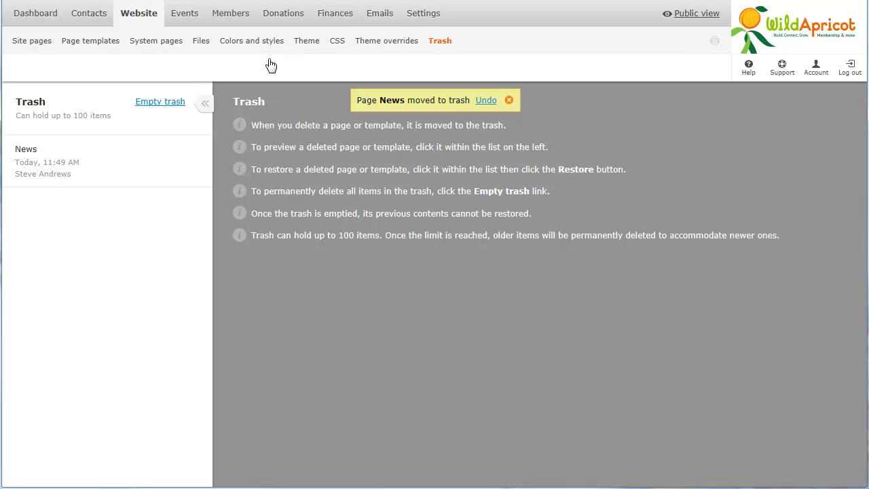
{"action": "left_click", "coordinate": [156, 183]}
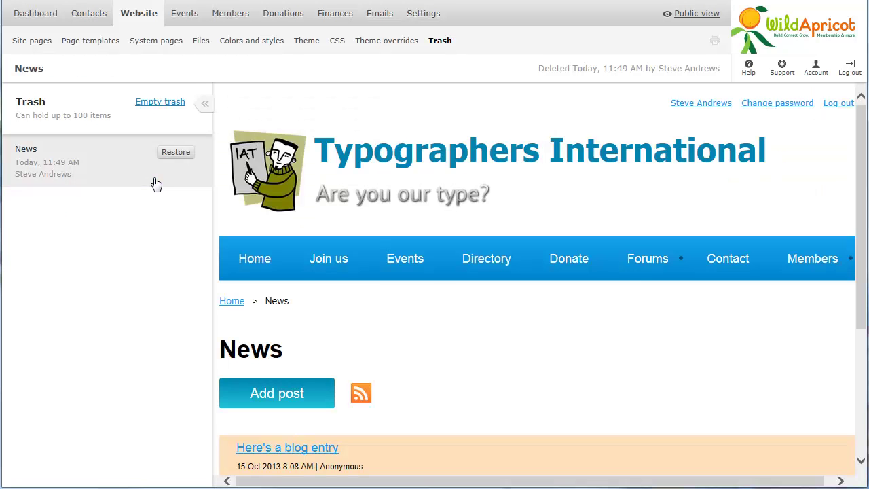
{"action": "left_click", "coordinate": [178, 156]}
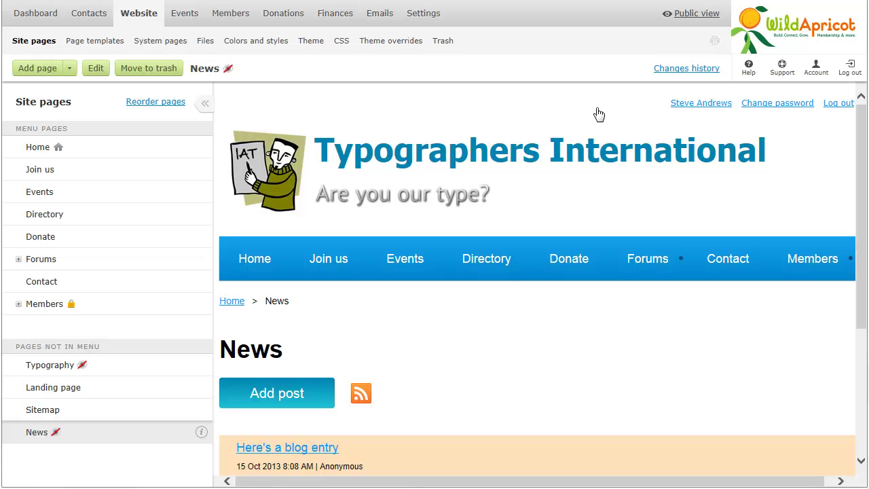
{"action": "left_click", "coordinate": [695, 14]}
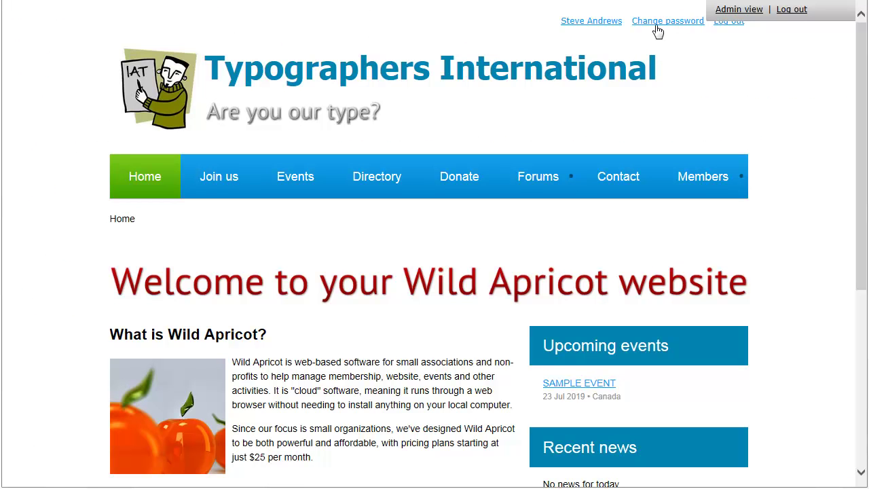
{"action": "left_click", "coordinate": [615, 187]}
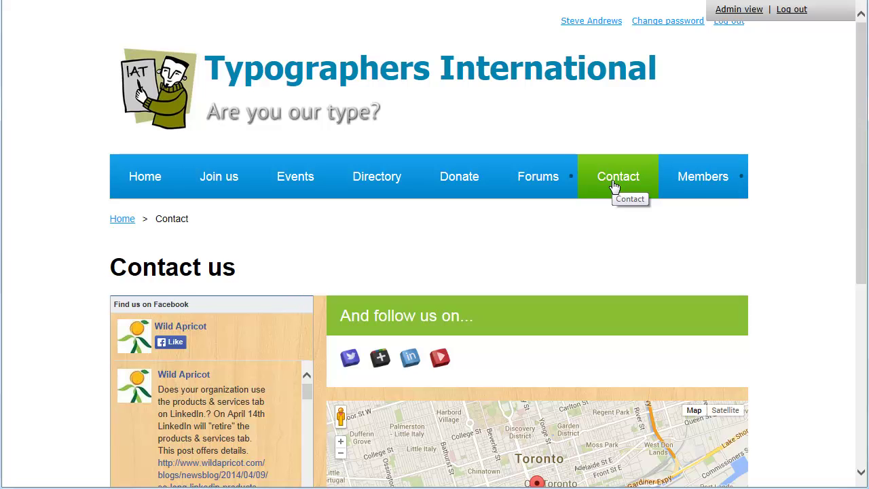
{"action": "mouse_move", "coordinate": [694, 191]}
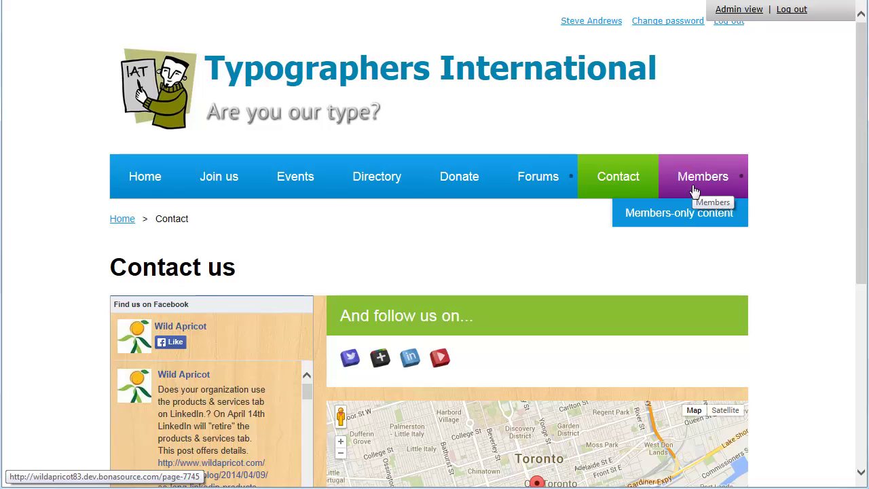
{"action": "left_click", "coordinate": [688, 221]}
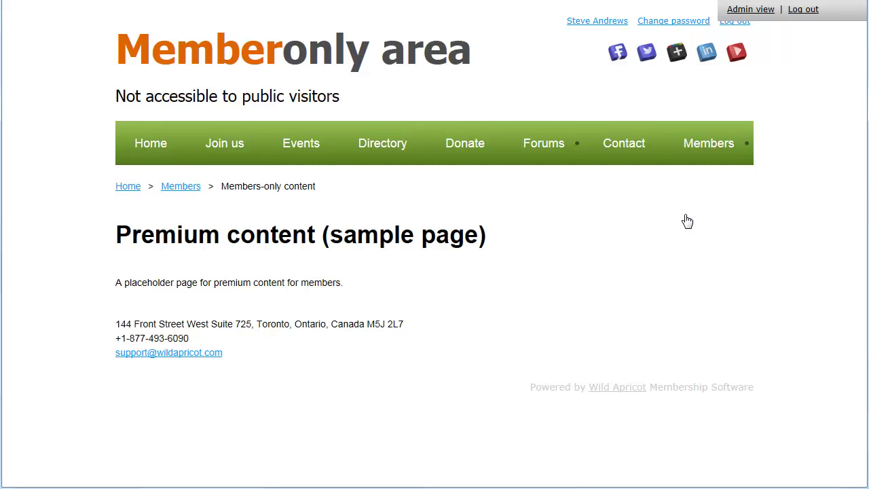
{"action": "left_click", "coordinate": [801, 16]}
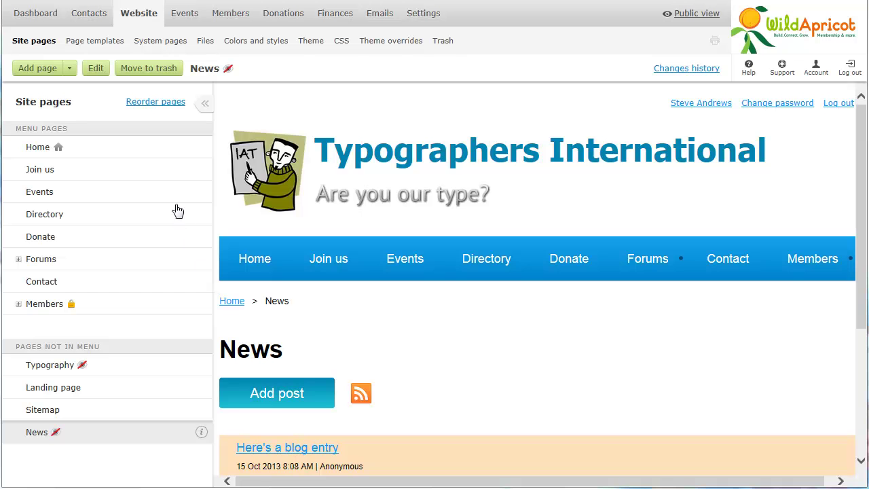
Open the Event details system page for editing
{"action": "left_click", "coordinate": [159, 42]}
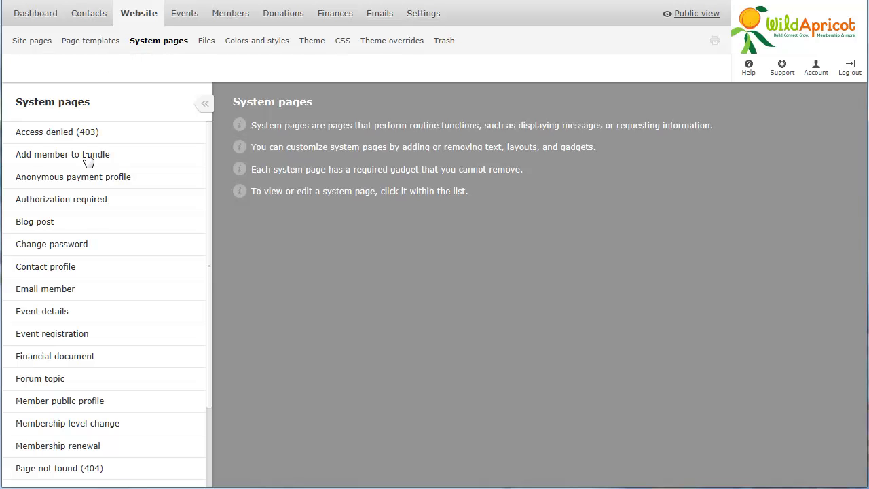
{"action": "left_click", "coordinate": [78, 313]}
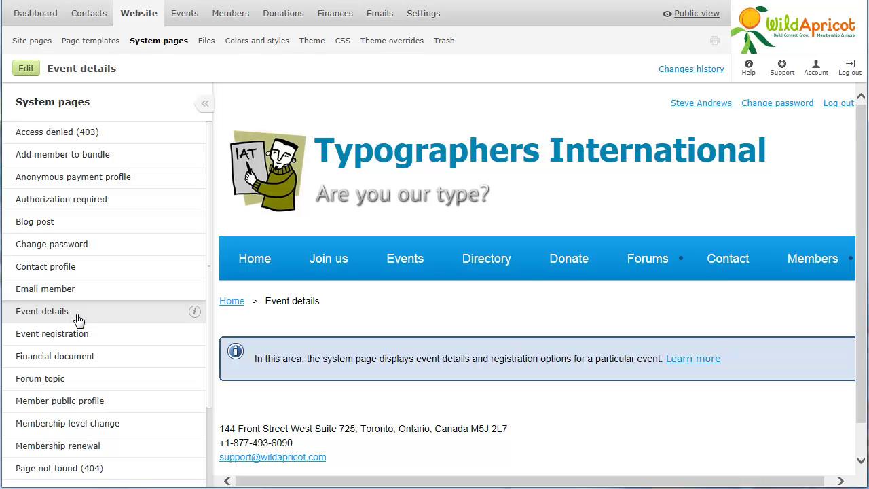
{"action": "left_click", "coordinate": [26, 69]}
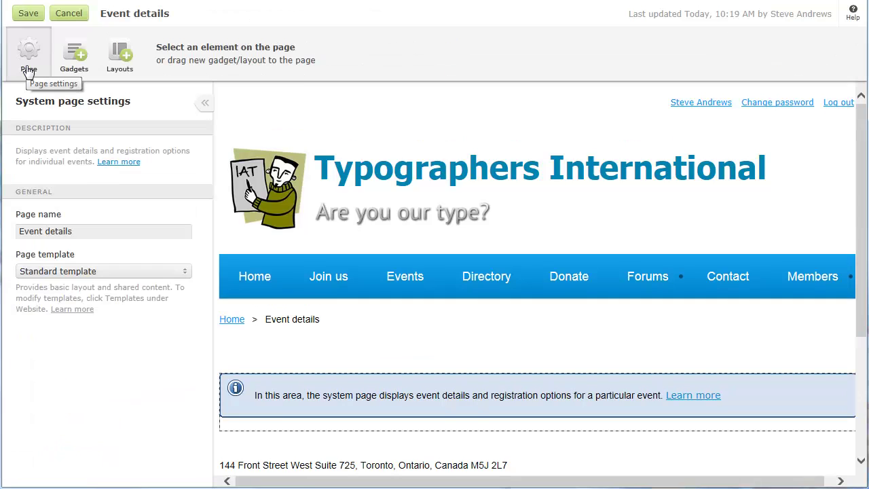
Add a Two columns layout with the event details in the left column, then go to Colors and styles
{"action": "left_click", "coordinate": [121, 68]}
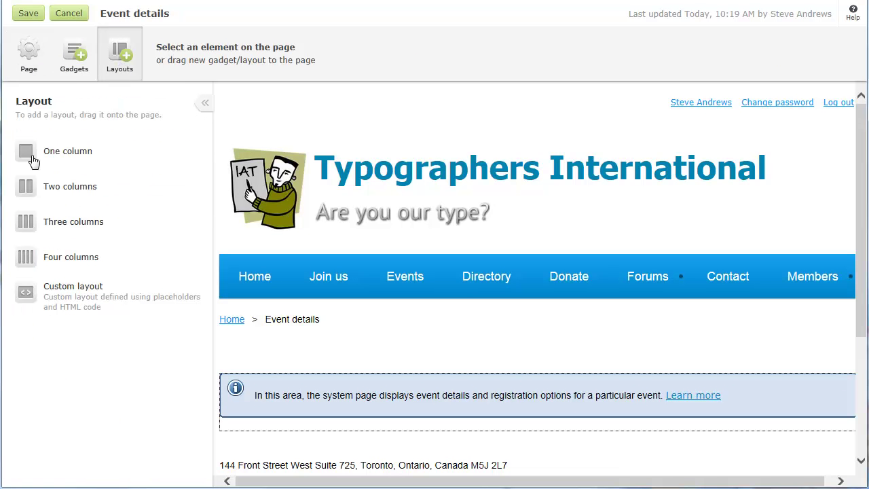
{"action": "left_click_drag", "start_coordinate": [27, 192], "coordinate": [328, 381]}
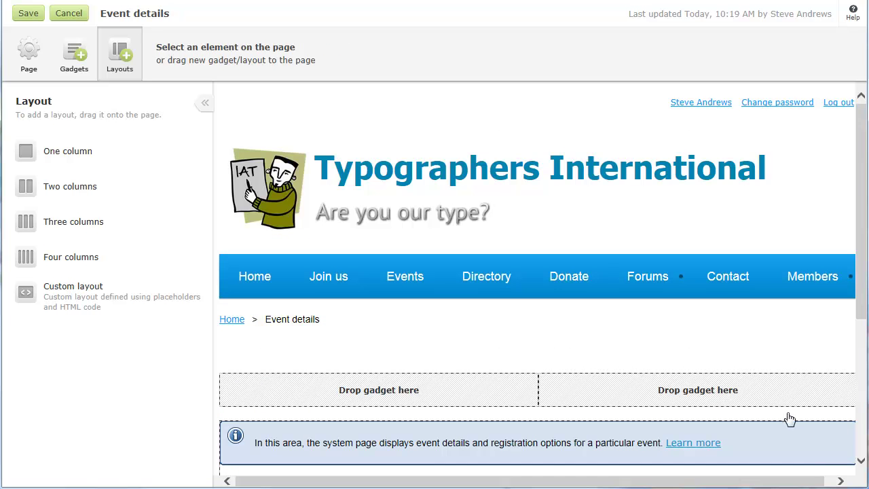
{"action": "mouse_move", "coordinate": [822, 440]}
{"action": "left_click_drag", "start_coordinate": [820, 440], "coordinate": [445, 388]}
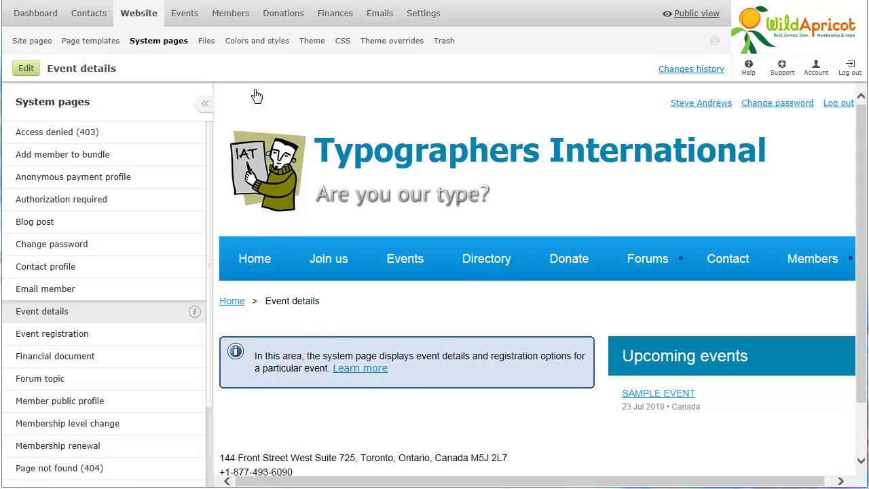
{"action": "left_click", "coordinate": [254, 44]}
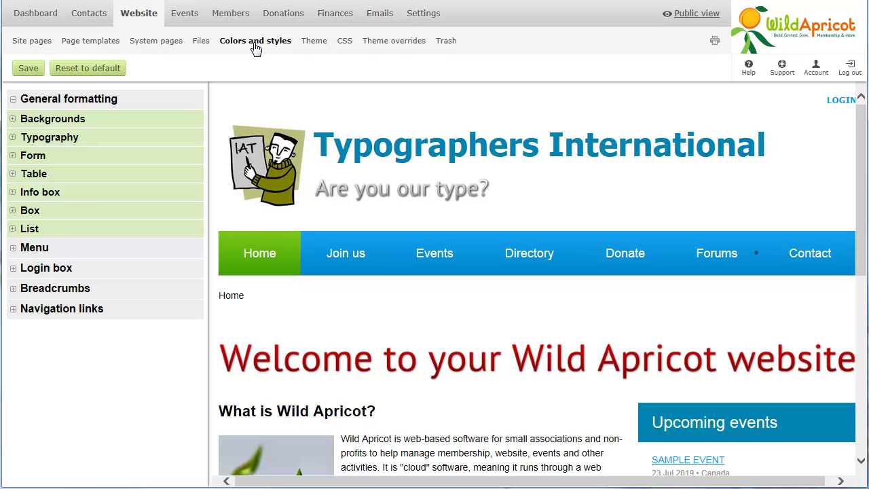
Set the H2 heading font colour to the purple theme swatch (#5D3069) and save
{"action": "left_click", "coordinate": [13, 120]}
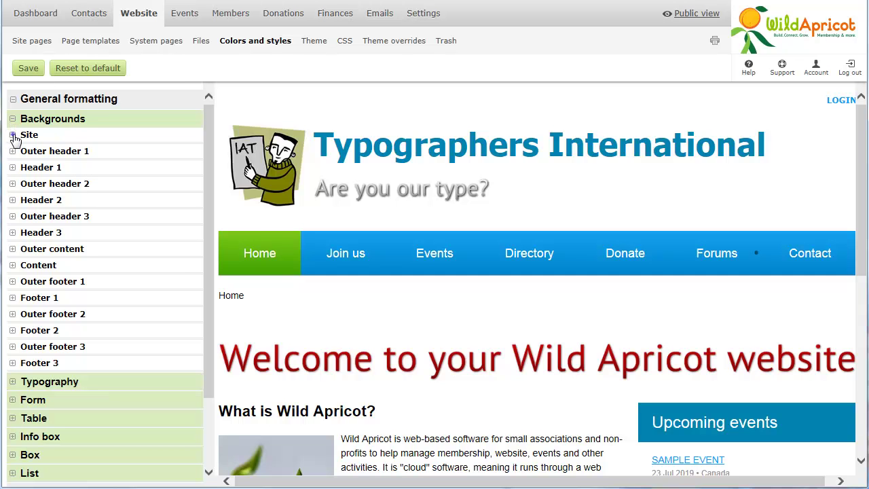
{"action": "left_click", "coordinate": [13, 136]}
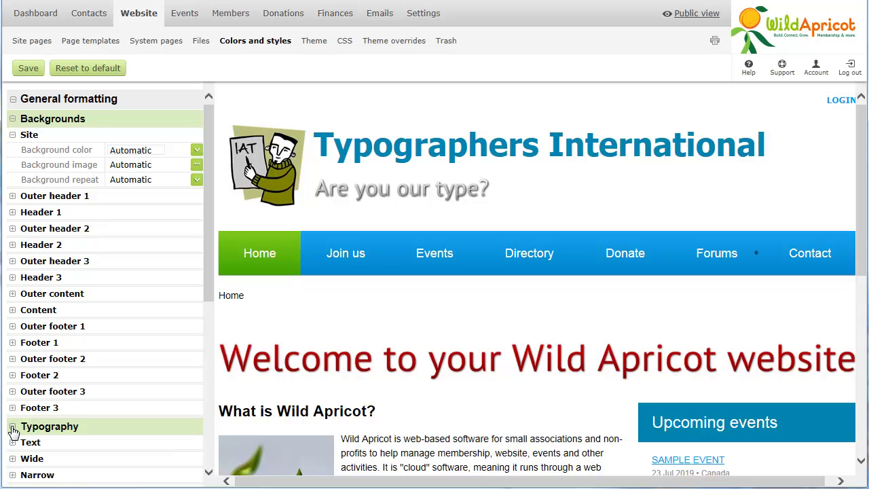
{"action": "left_click", "coordinate": [209, 462]}
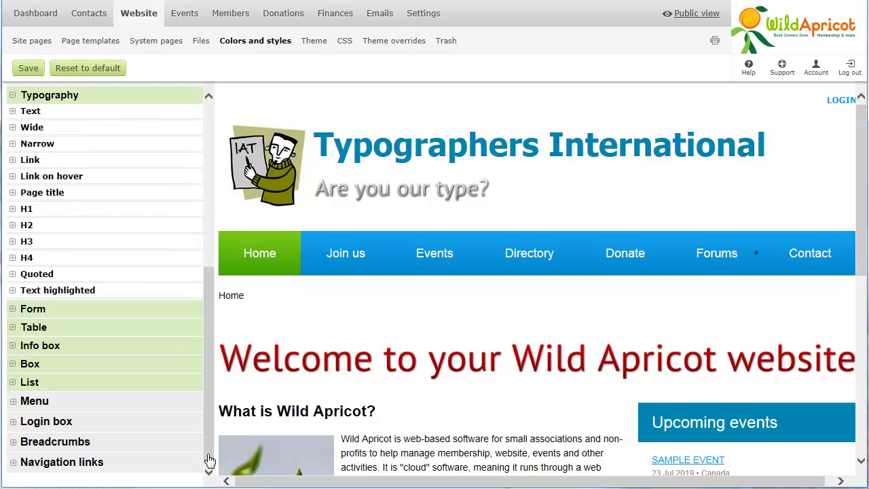
{"action": "left_click", "coordinate": [13, 226]}
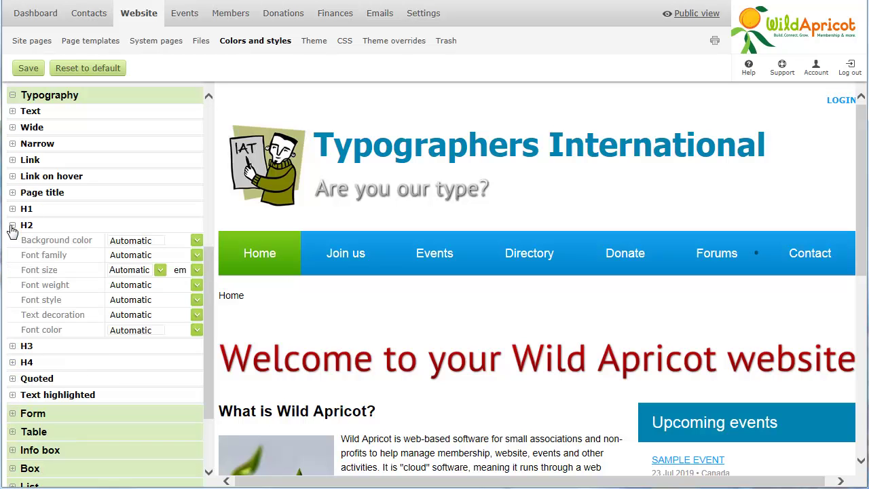
{"action": "left_click", "coordinate": [196, 331]}
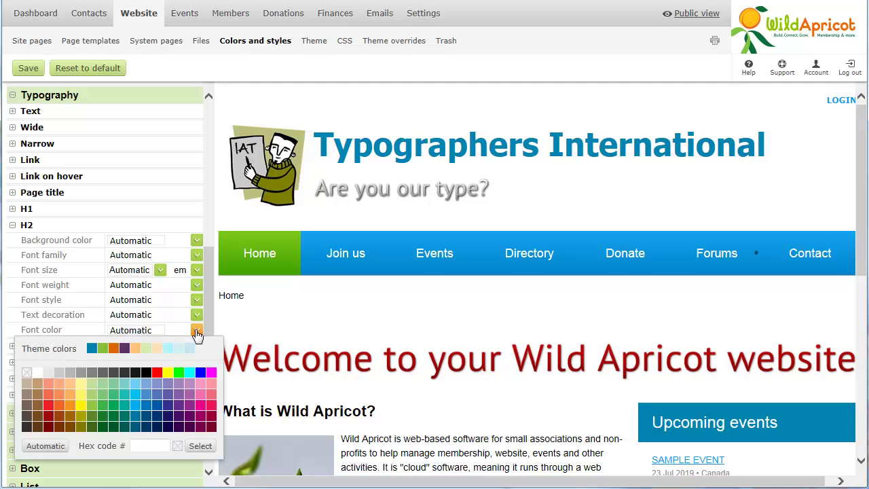
{"action": "left_click", "coordinate": [125, 349]}
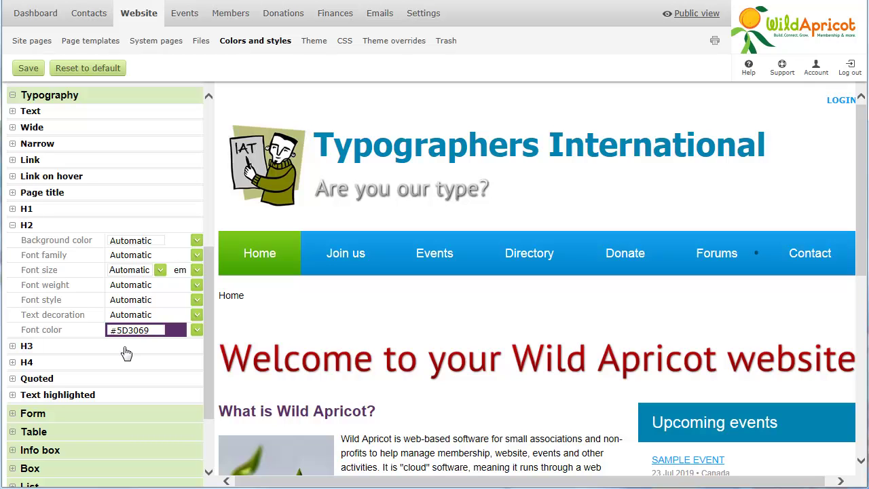
{"action": "left_click", "coordinate": [29, 70]}
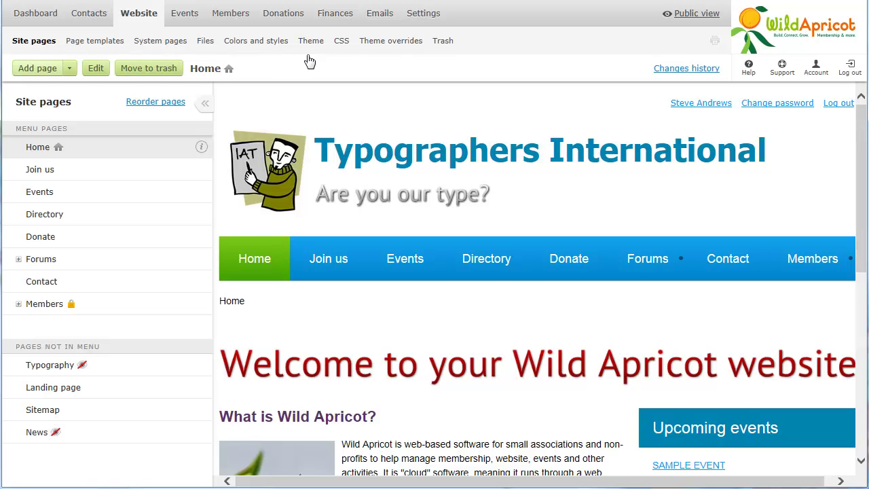
Paste the .itemAuthor { display: none; } rule into the custom CSS editor
{"action": "left_click", "coordinate": [339, 45]}
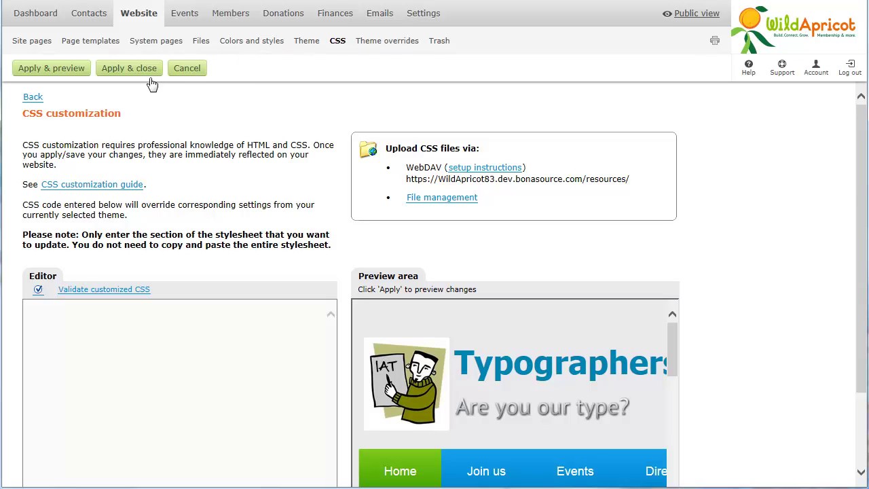
{"action": "left_click", "coordinate": [32, 311]}
{"action": "type", "text": ".itemAuthor {   display: none; }"}
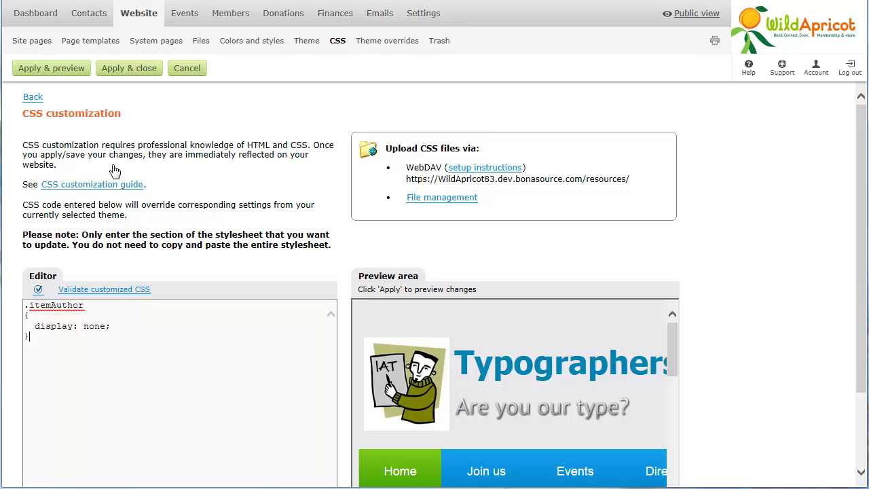
Apply the custom CSS and activate theme overrides for the site
{"action": "left_click", "coordinate": [119, 71]}
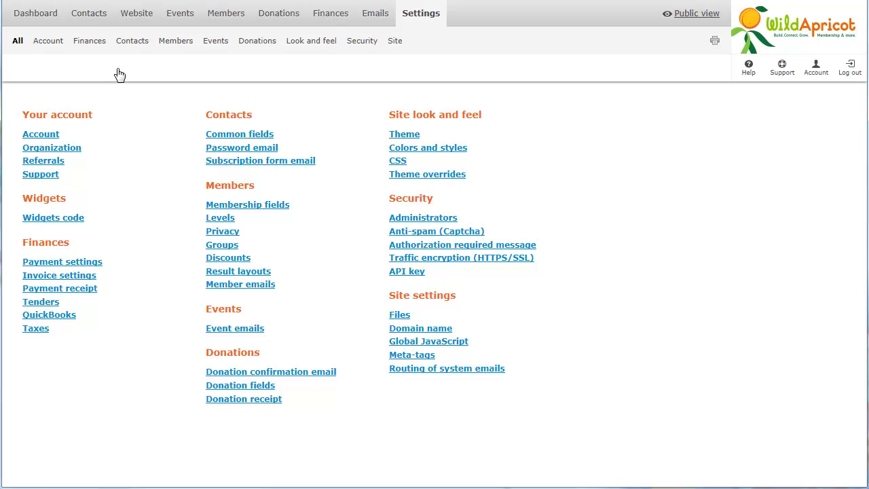
{"action": "mouse_move", "coordinate": [138, 21]}
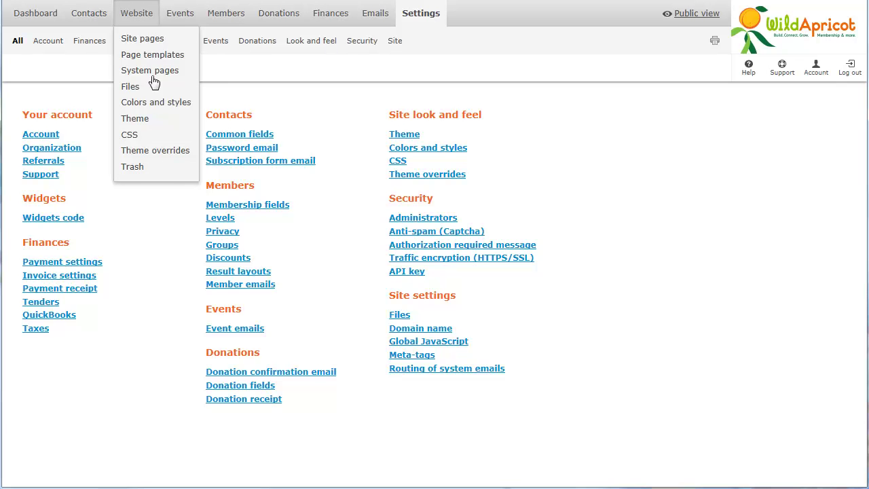
{"action": "left_click", "coordinate": [154, 151]}
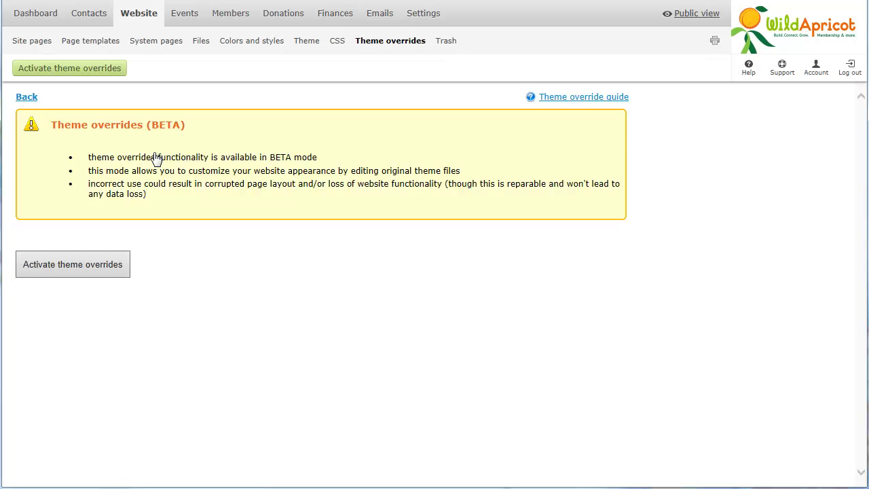
{"action": "left_click", "coordinate": [77, 270]}
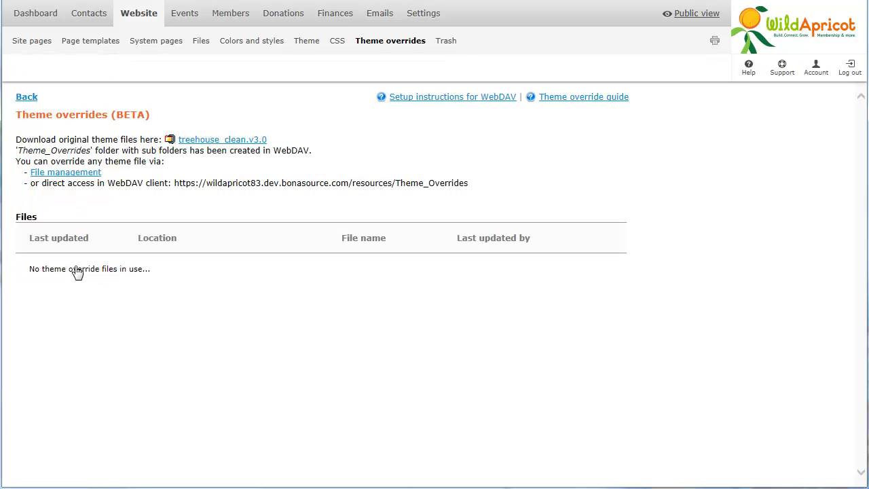
Save the original treehouse_clean.v3.0 theme files and browse to its Cms override folder
{"action": "right_click", "coordinate": [232, 141]}
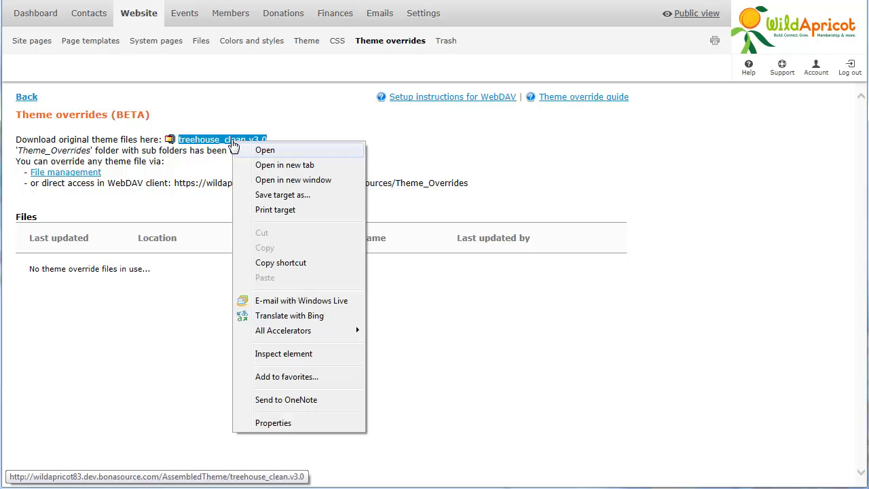
{"action": "left_click", "coordinate": [254, 197]}
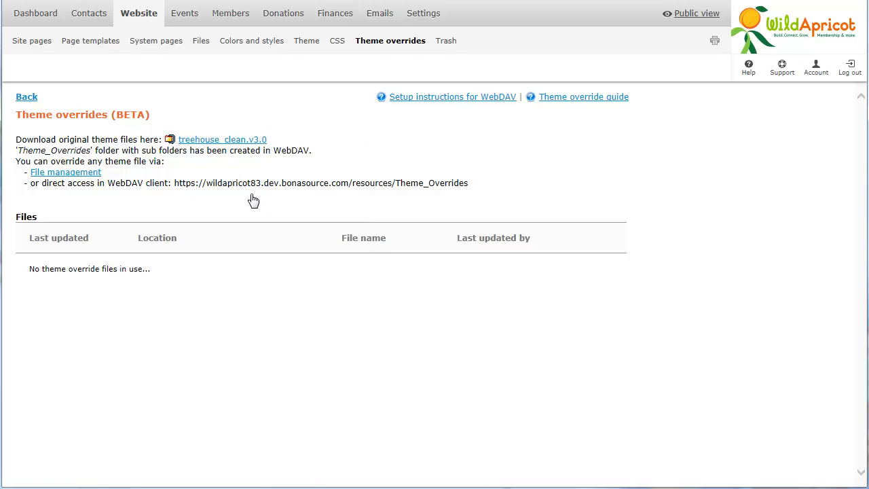
{"action": "left_click", "coordinate": [201, 42]}
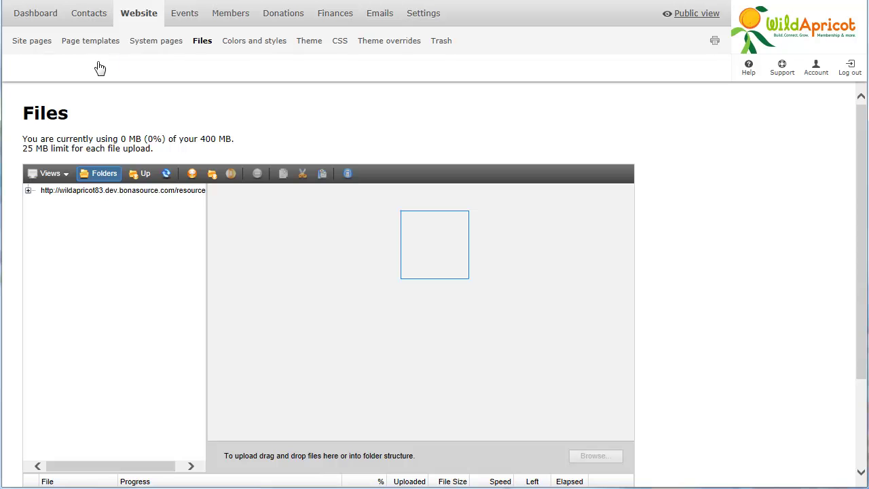
{"action": "left_click", "coordinate": [28, 191]}
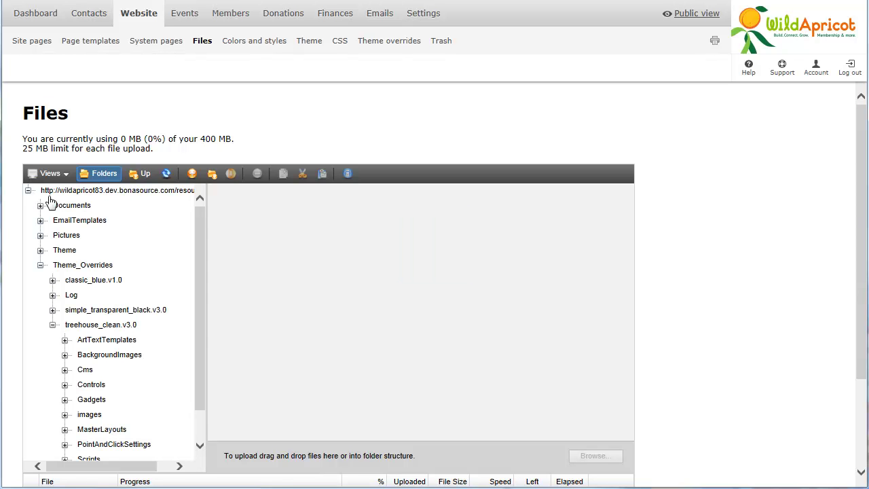
{"action": "left_click", "coordinate": [85, 371]}
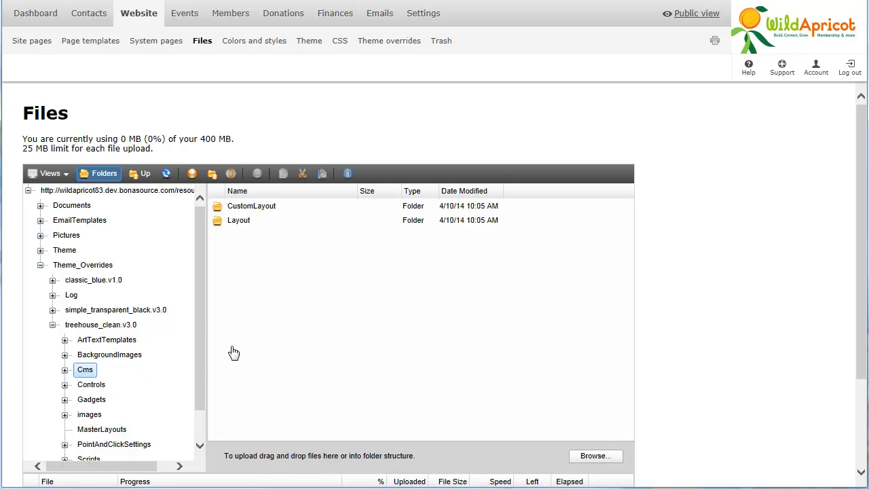
Paste the Google Analytics tracking script into the Global JavaScript box and save it
{"action": "left_click", "coordinate": [417, 21]}
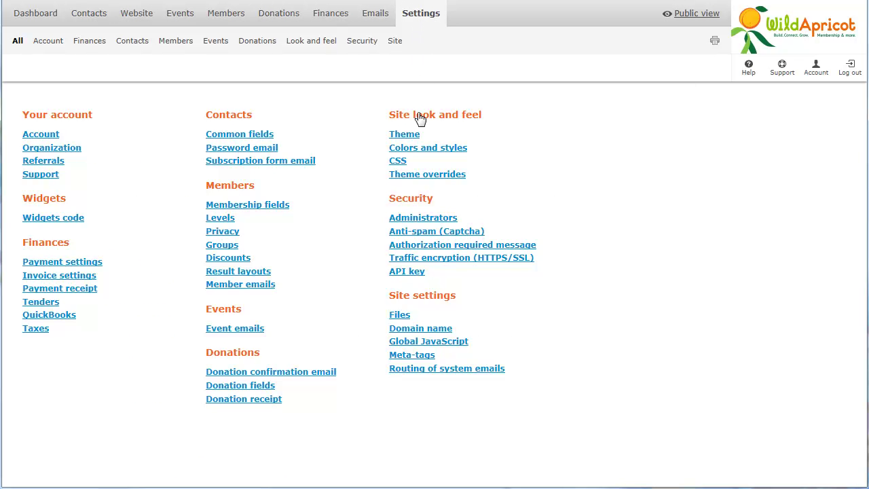
{"action": "left_click", "coordinate": [422, 342]}
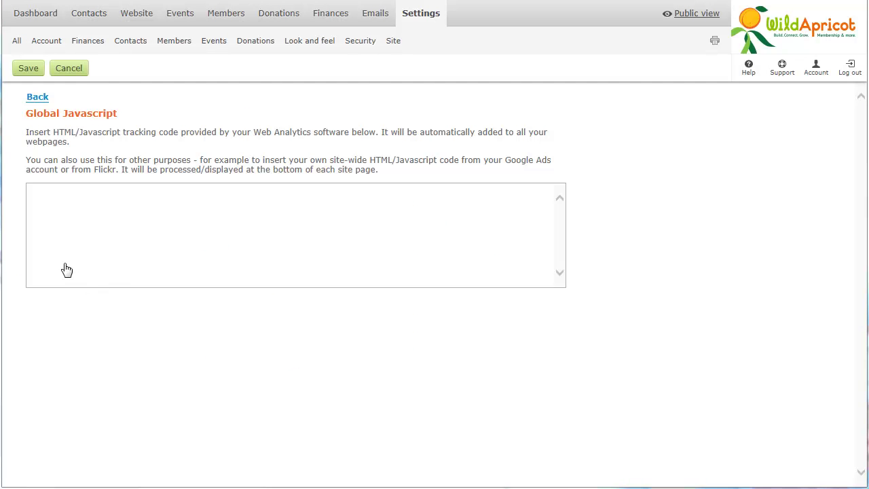
{"action": "left_click", "coordinate": [34, 193]}
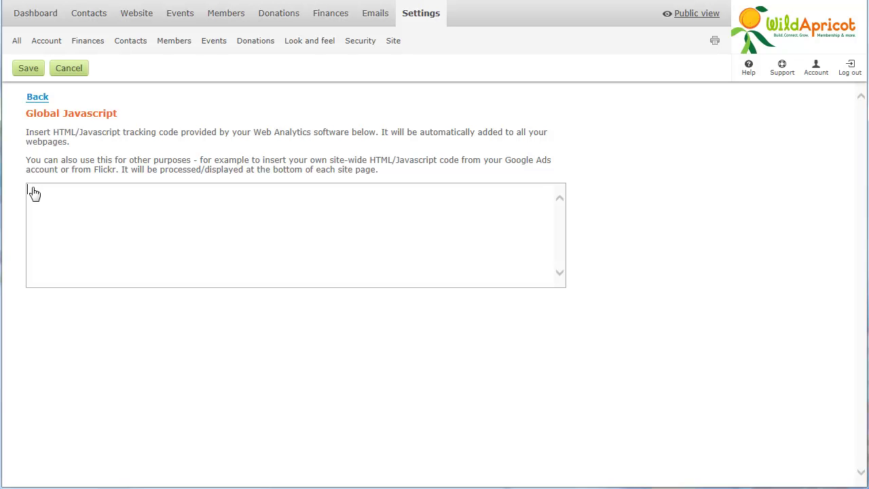
{"action": "key", "text": "ctrl+v"}
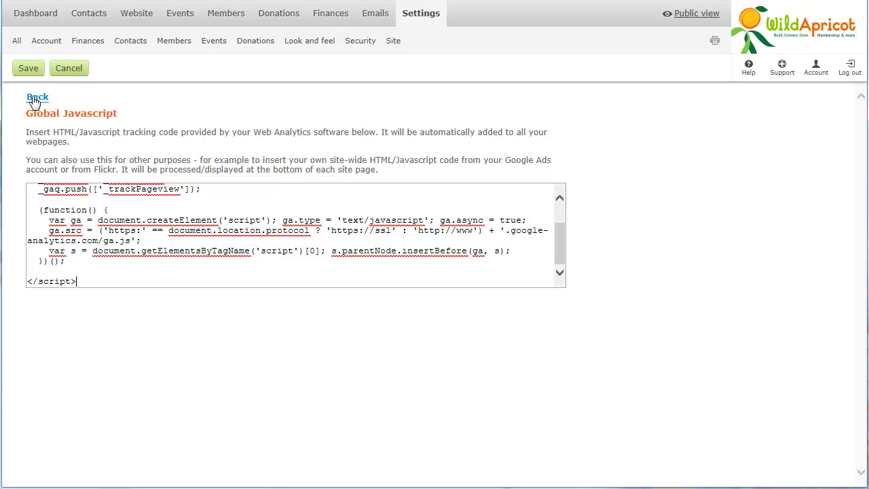
{"action": "left_click", "coordinate": [29, 69]}
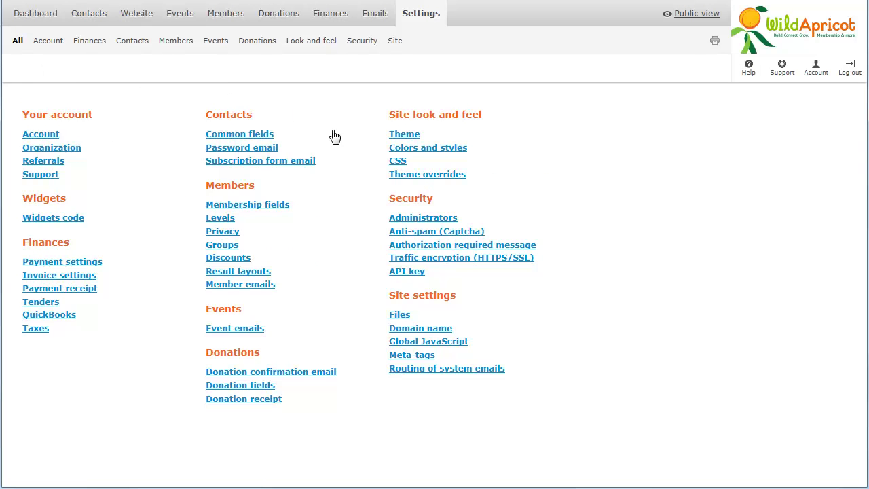
Change the primary subdomain to IAT, making the address IAT.dev.bonasource.com, and save
{"action": "left_click", "coordinate": [438, 331]}
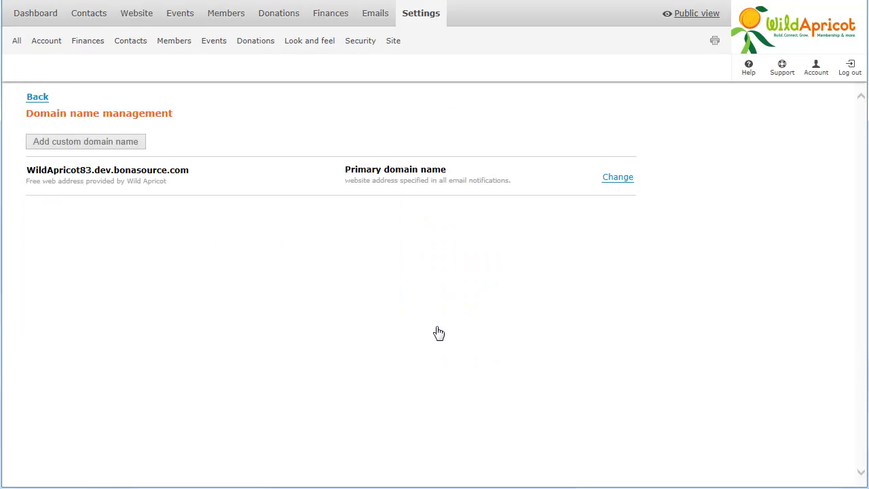
{"action": "left_click", "coordinate": [620, 181]}
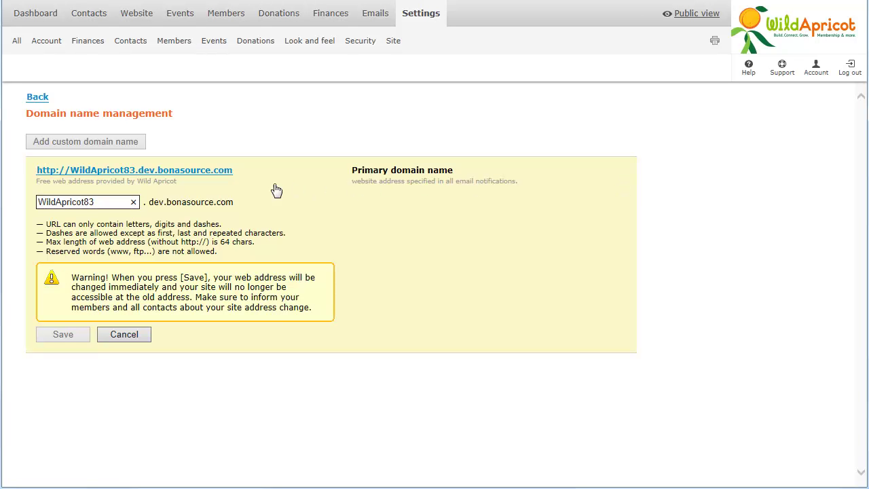
{"action": "left_click", "coordinate": [134, 203]}
{"action": "type", "text": "IAT"}
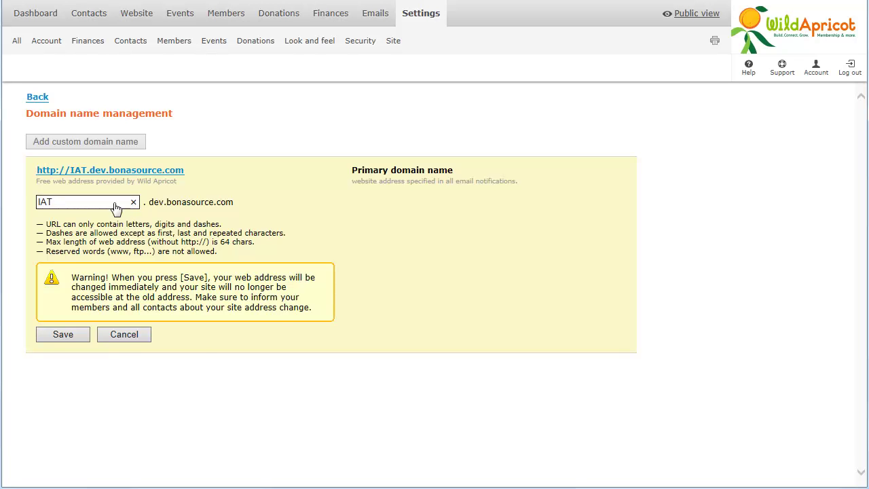
{"action": "left_click", "coordinate": [52, 339]}
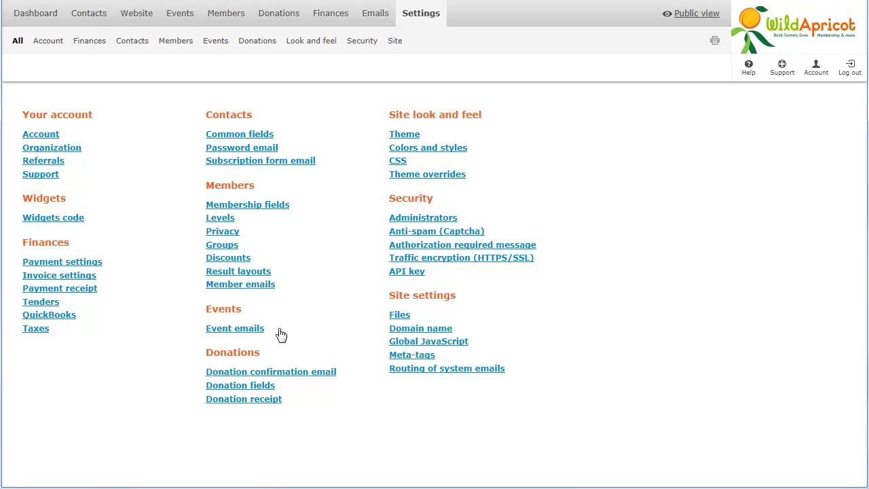
Set Traffic encryption (HTTPS/SSL) to Always redirect to HTTPS and save
{"action": "left_click", "coordinate": [500, 259]}
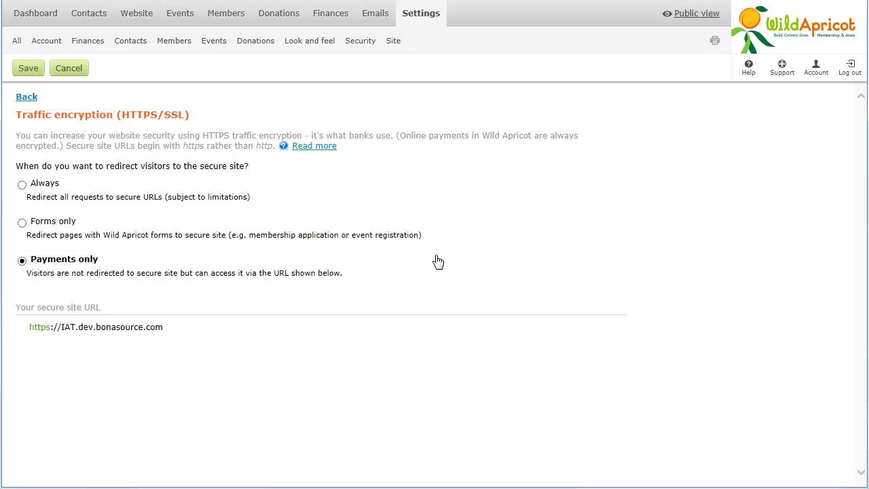
{"action": "left_click", "coordinate": [22, 186]}
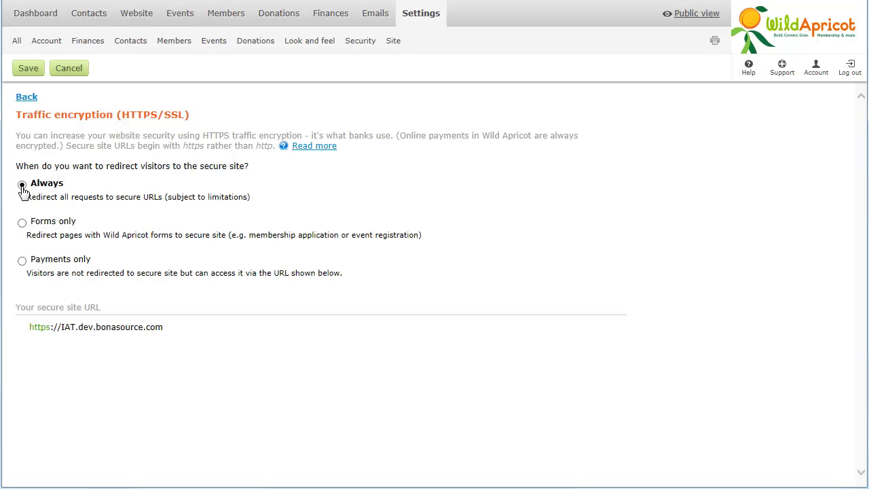
{"action": "left_click", "coordinate": [29, 69]}
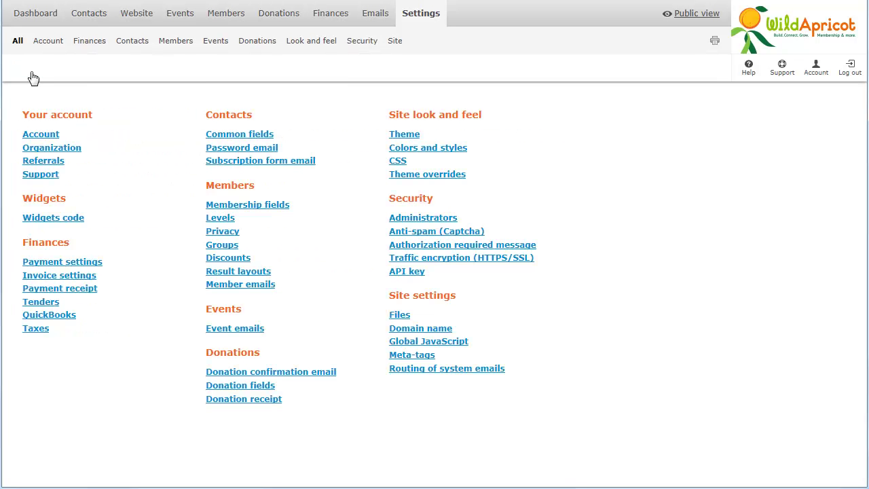